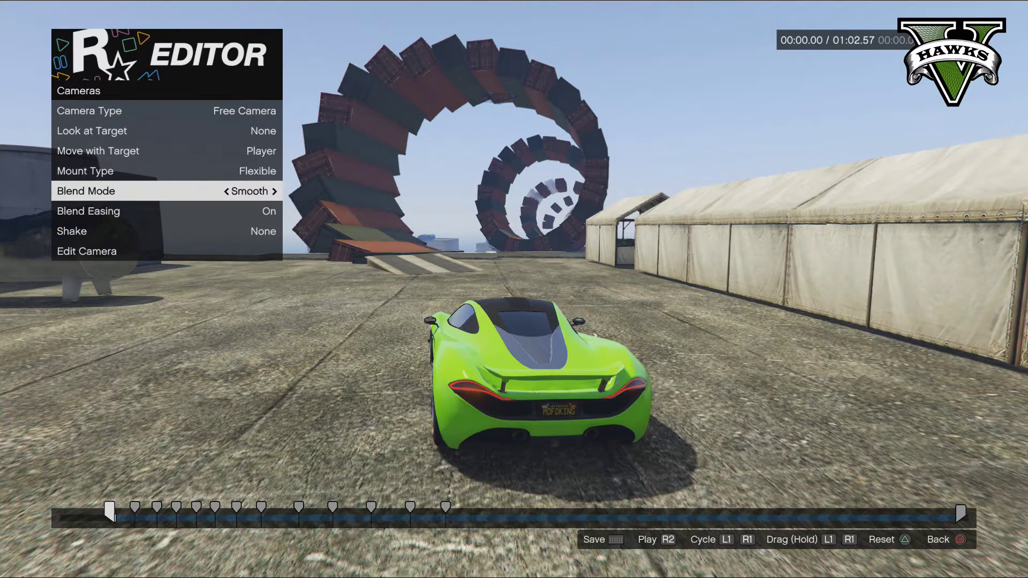
Step: Preview the clip with smooth camera blending and set the first marker's Blend Mode to Linear
key("space")
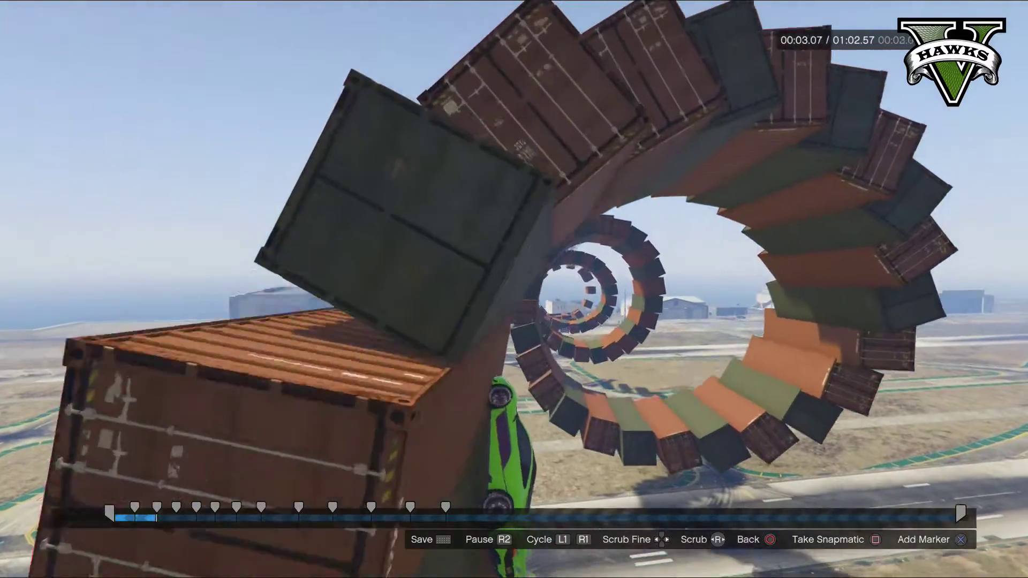
key("Escape")
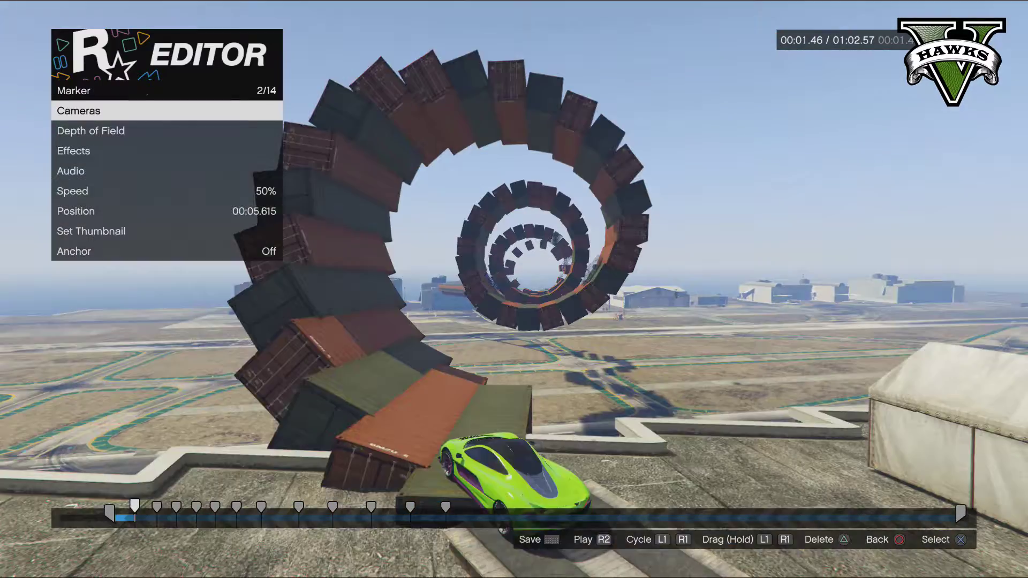
key("Down")
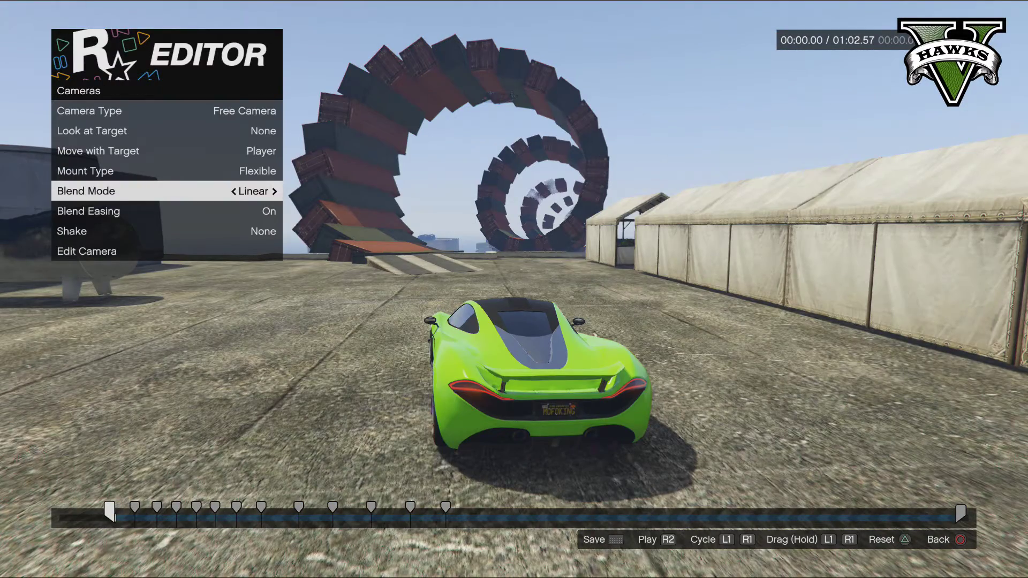
Step: Set the camera Blend Mode to Linear on markers 2 through 5
key("bracketright")
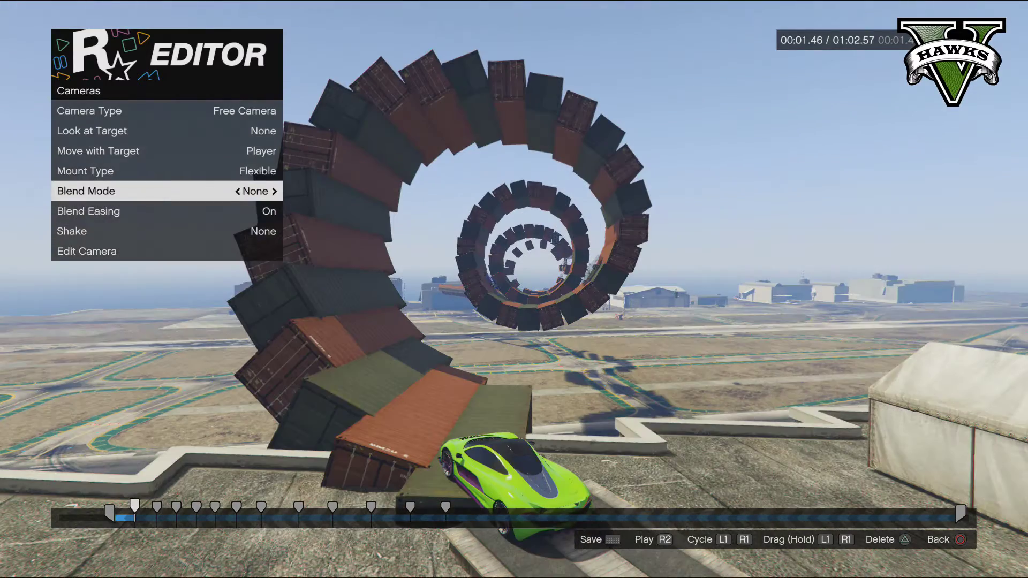
key("bracketright")
key("Right")
key("bracketright")
key("Right")
key("bracketright")
key("Right")
key("bracketright")
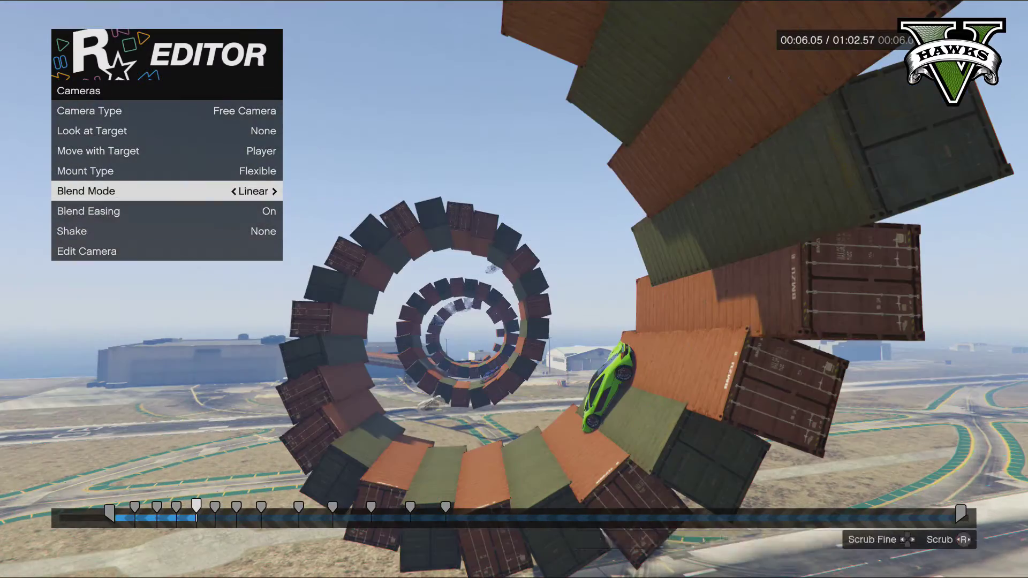
Step: Set the camera Blend Mode to Linear on markers 7 and 8, leaving Blend Easing on
key("e")
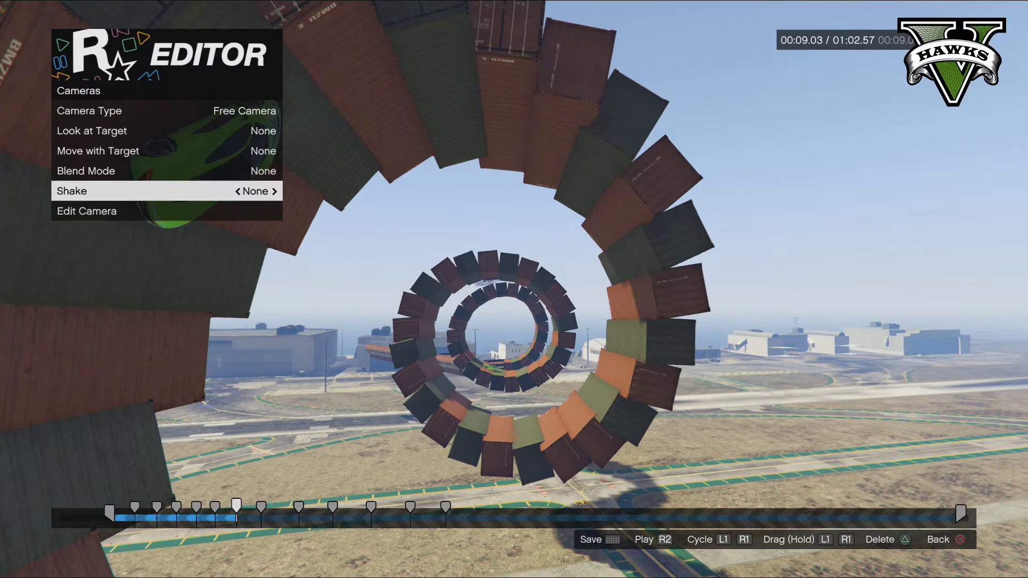
key("e")
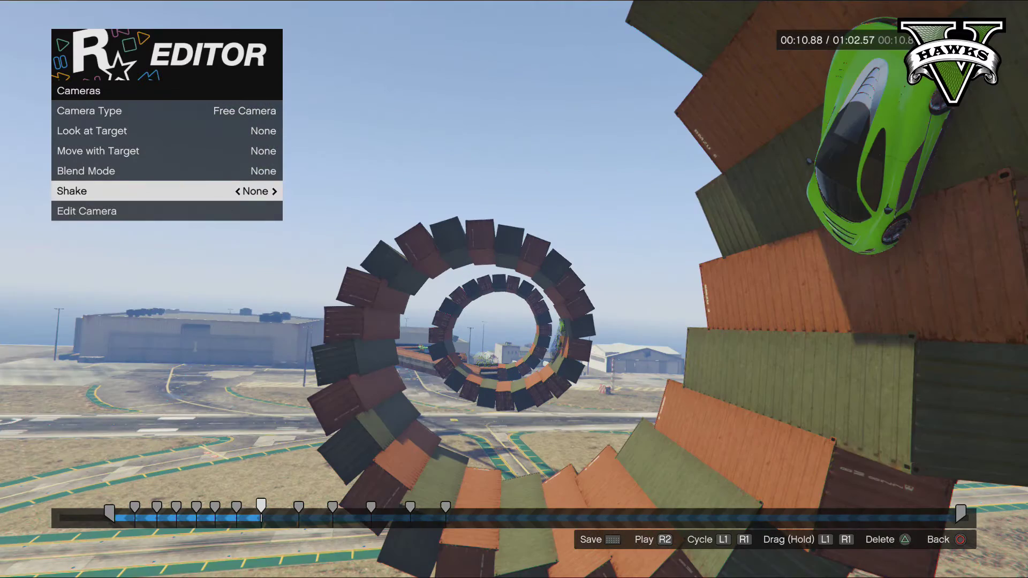
key("Up")
key("Right")
key("q")
key("Right")
key("q")
key("q")
key("Down")
key("e")
key("e")
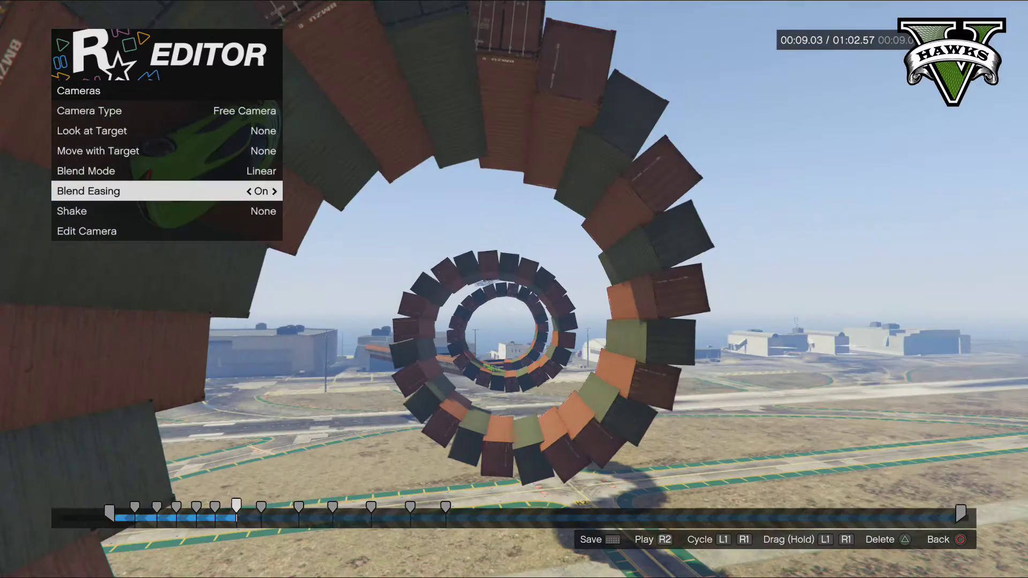
Step: Set the Blend Mode to Linear on the remaining camera markers up to marker 13
key("Up")
key("e")
key("e")
key("e")
key("e")
key("e")
key("e")
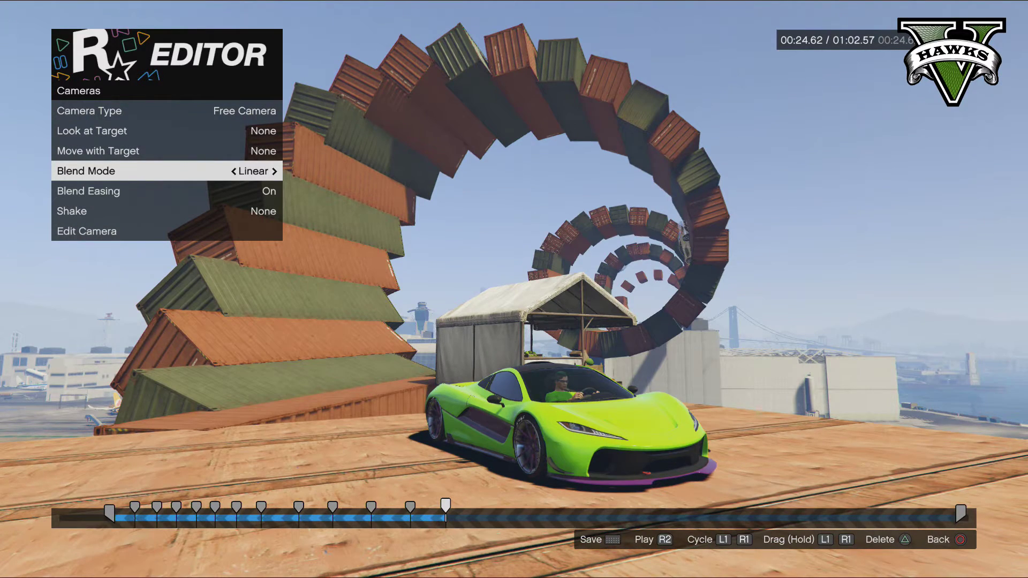
Step: Preview playback past marker 13 and cycle that marker's Blend Mode options, settling on Linear
key("space")
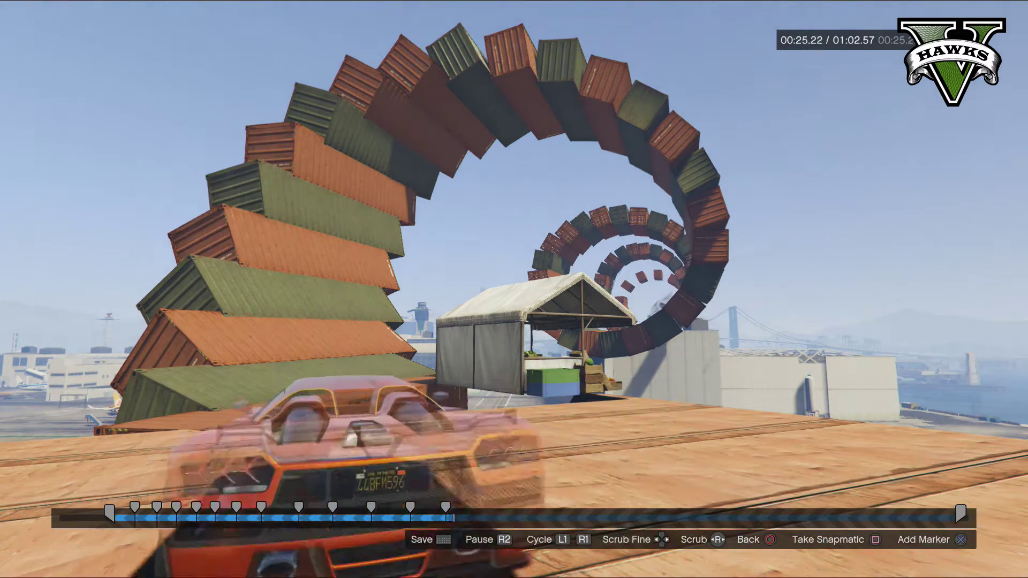
key("q")
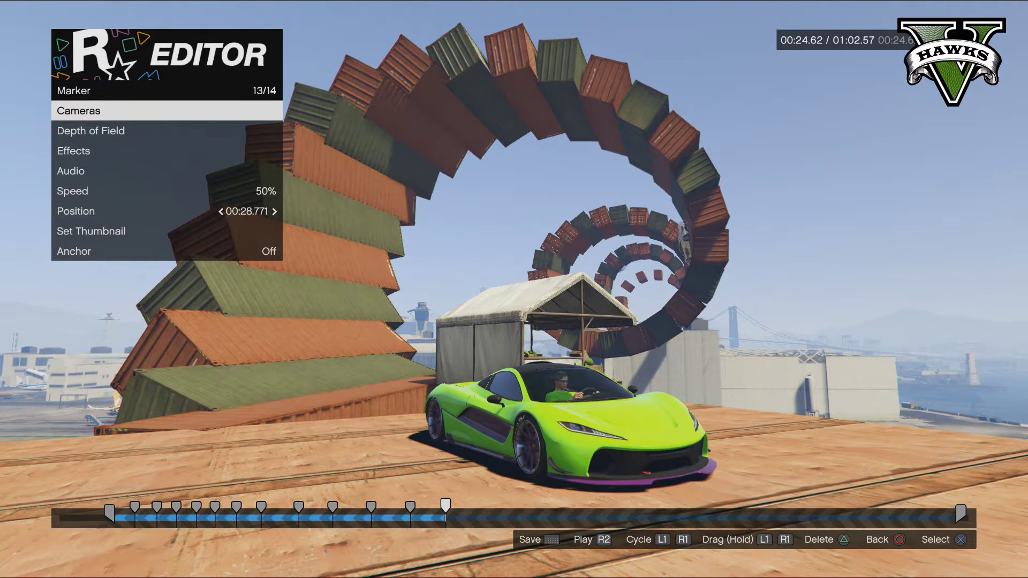
key("Return")
key("Down")
key("Down")
key("Down")
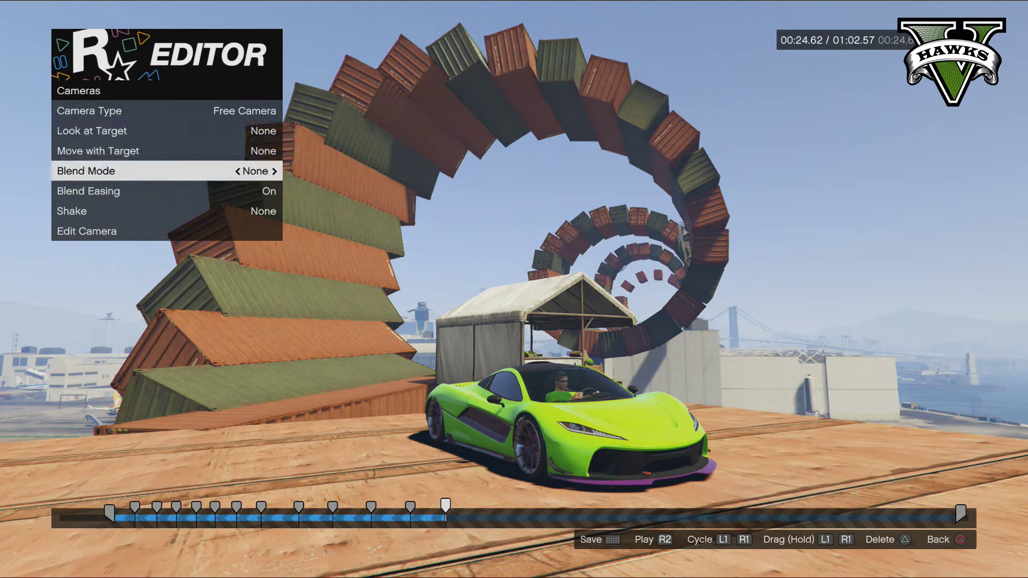
key("Right")
key("Right")
key("Left")
Step: Check the Blend Mode setting on each camera marker, going back and forth along the timeline
key("bracketleft")
key("bracketleft")
key("bracketleft")
key("bracketleft")
key("bracketleft")
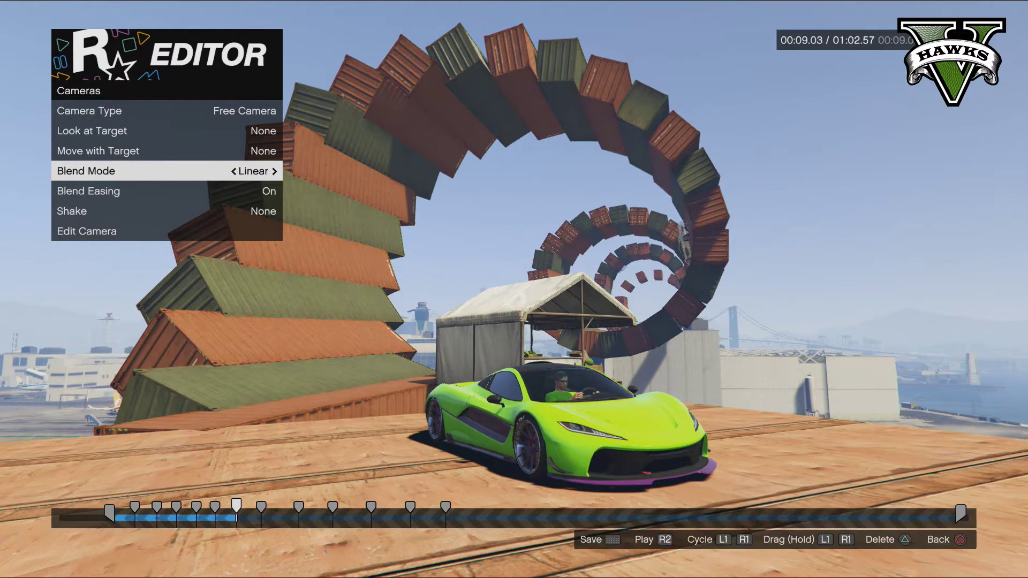
key("bracketright")
key("bracketright")
key("bracketright")
key("bracketright")
key("e")
key("e")
key("e")
key("e")
key("e")
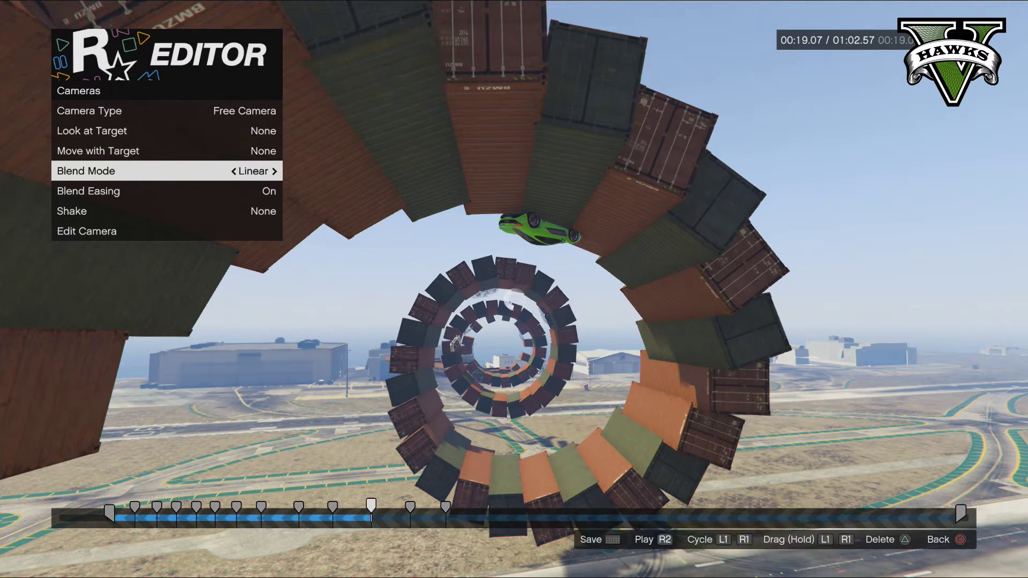
key("q")
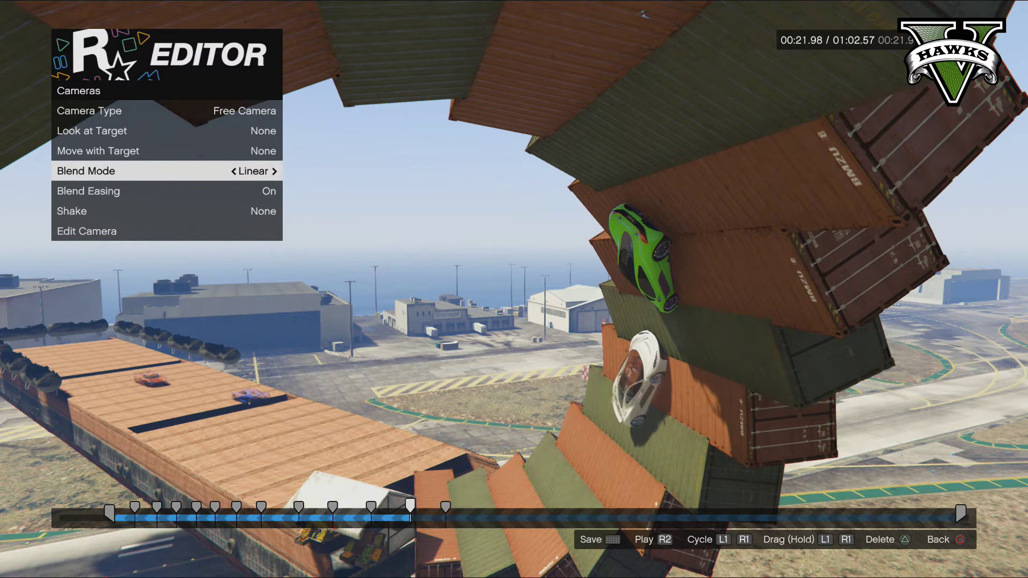
key("q")
key("q")
key("q")
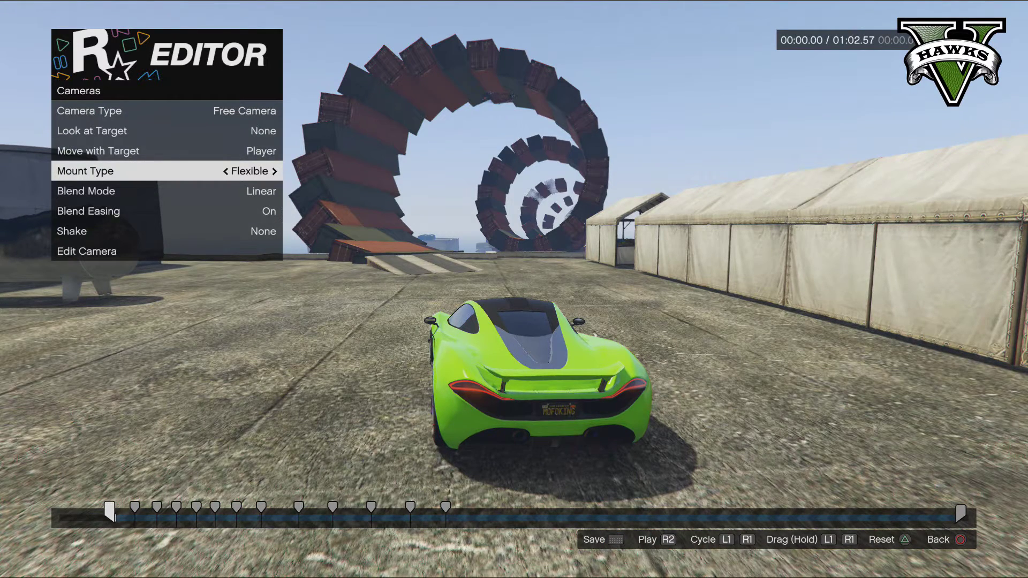
Step: Play the clip from the first marker to review how the camera blends follow the green car
key("space")
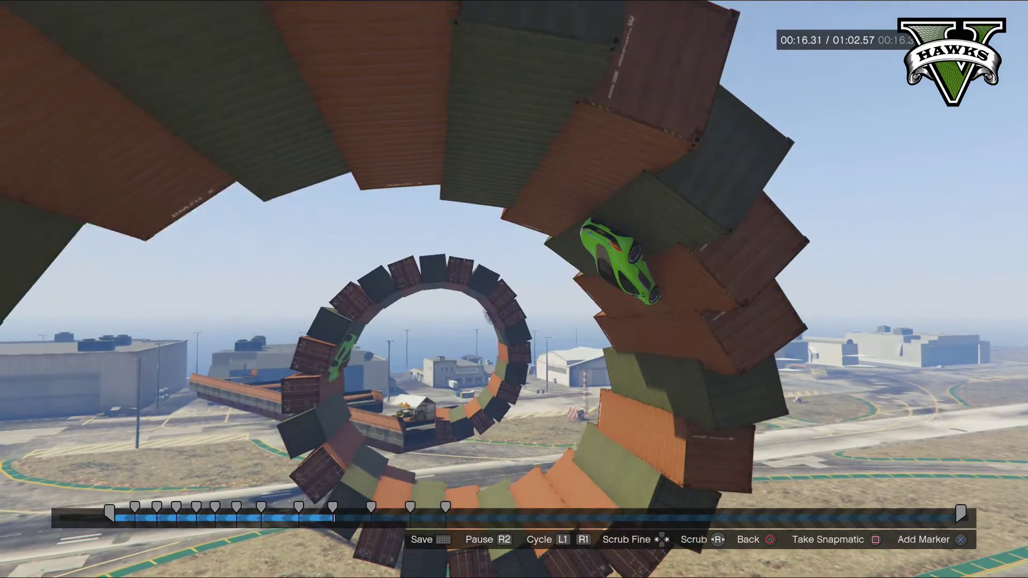
key("L1")
key("Escape")
Step: Scrub to 00:10.11, where the green car leaves the frame, and add a marker there
key("Left")
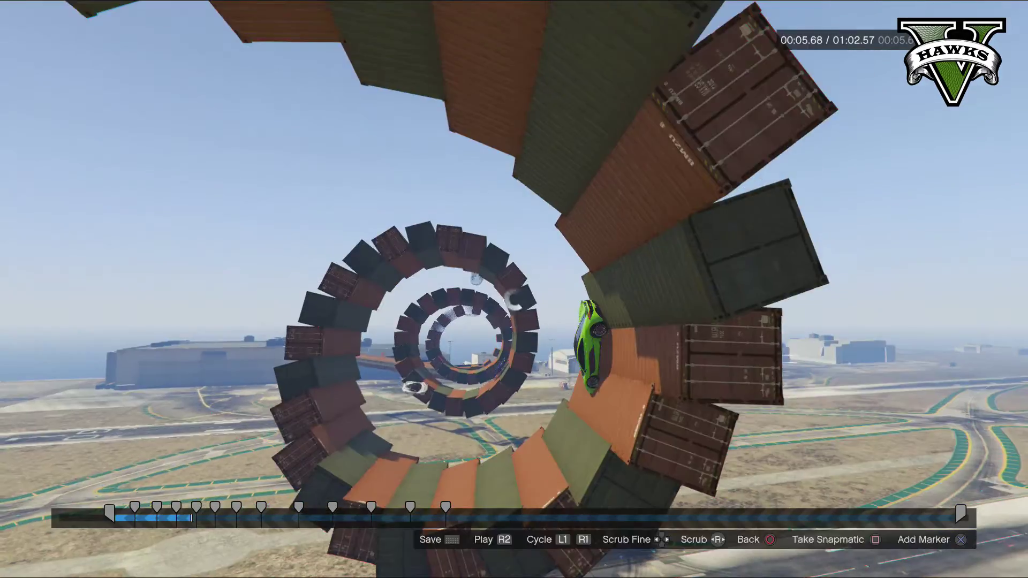
key("Right")
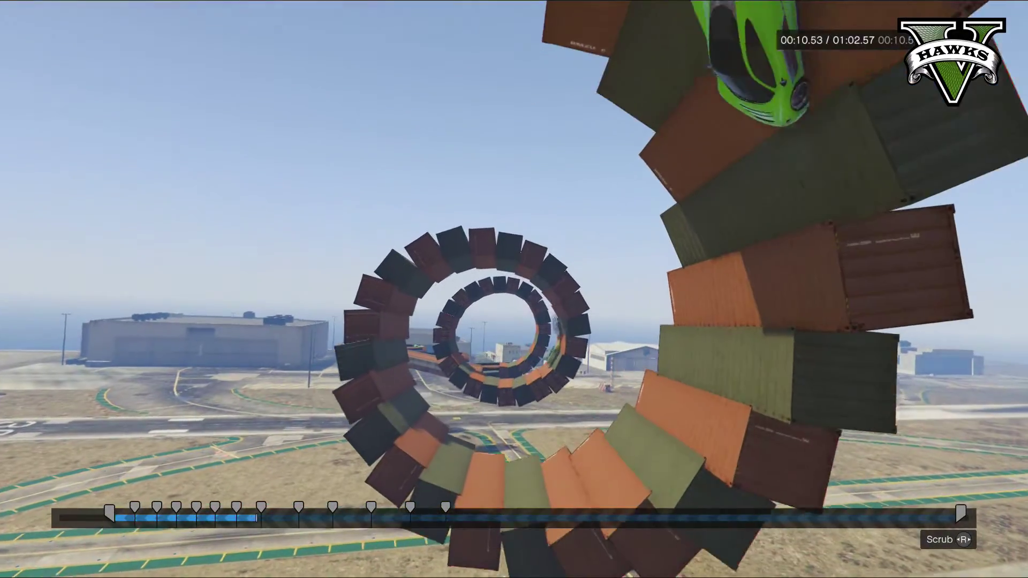
key("Left")
key("Right")
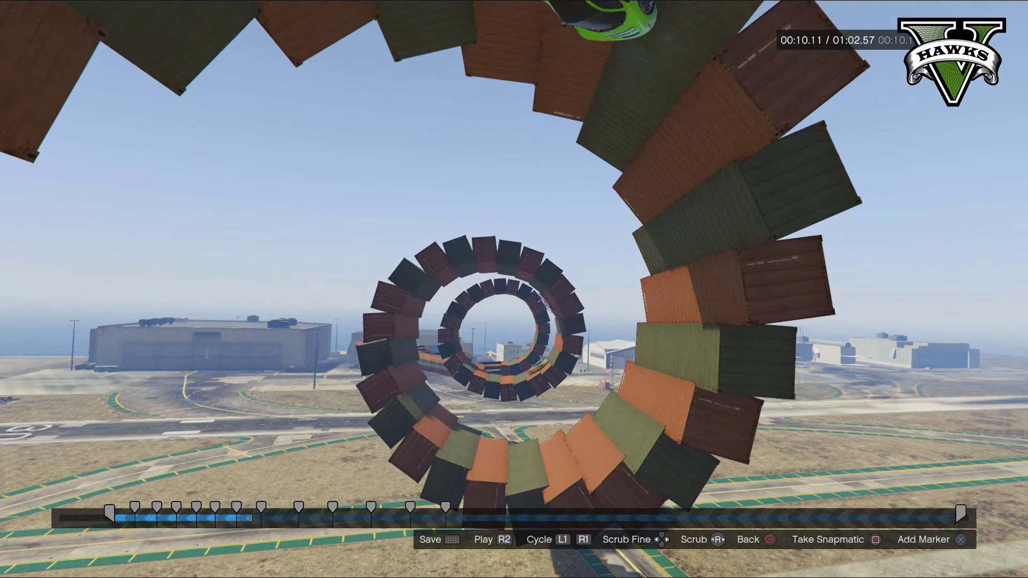
key("Return")
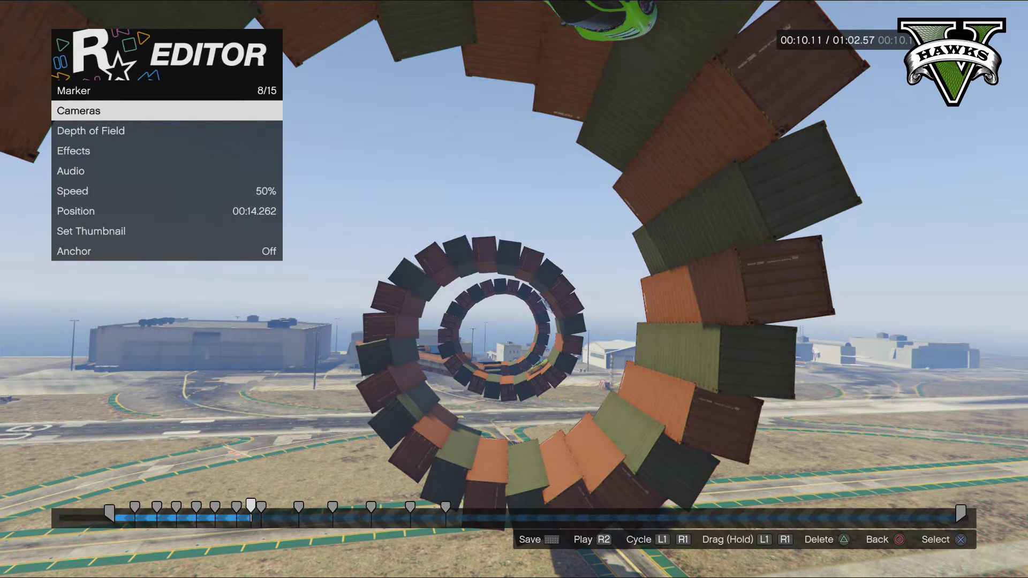
Step: Edit the new marker's free camera, tilting it up to bring the green car fully into frame
key("Return")
key("Up")
key("Return")
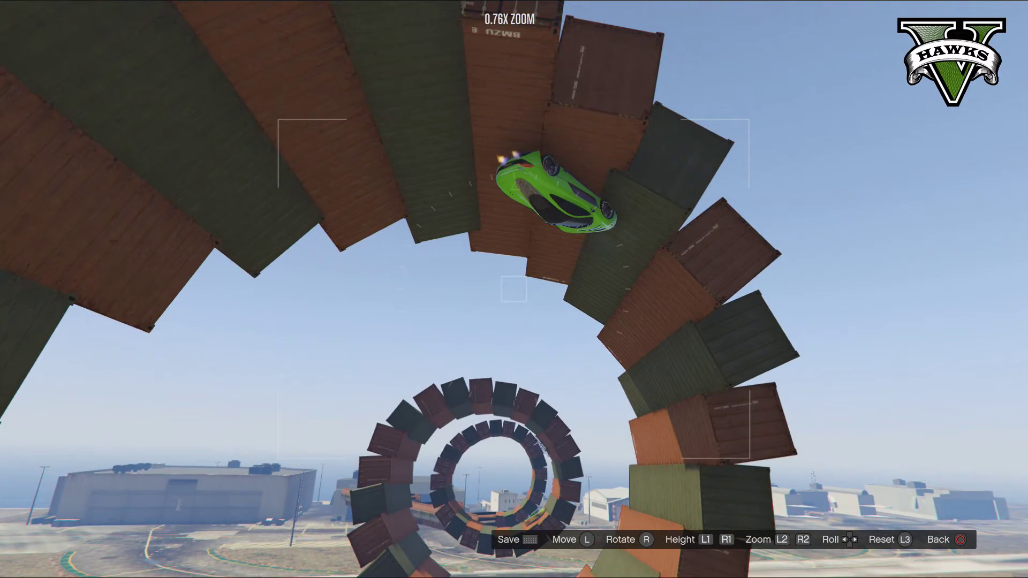
key("Escape")
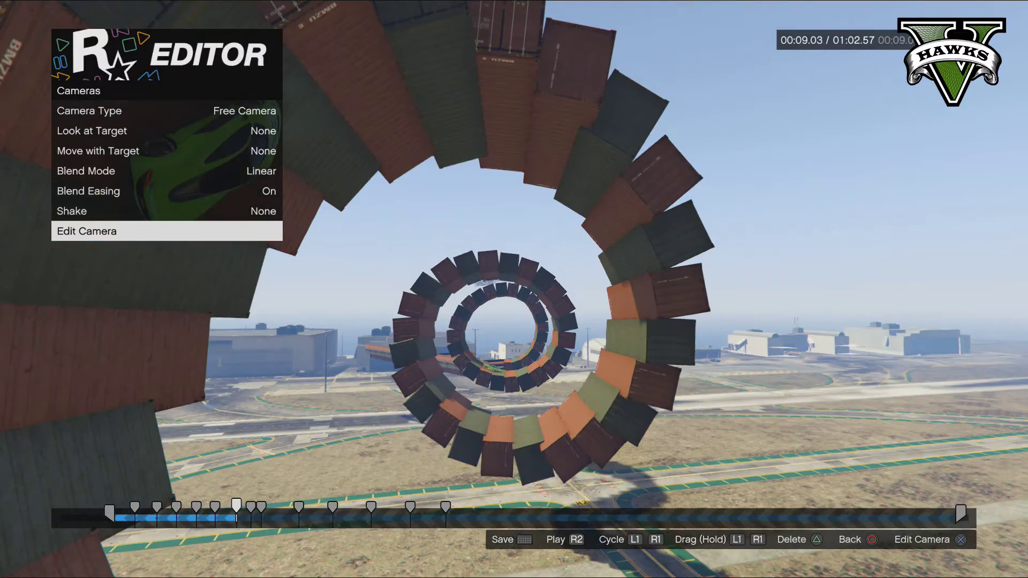
Step: Play on from marker 7 to 00:12.67 and add another marker there
key("space")
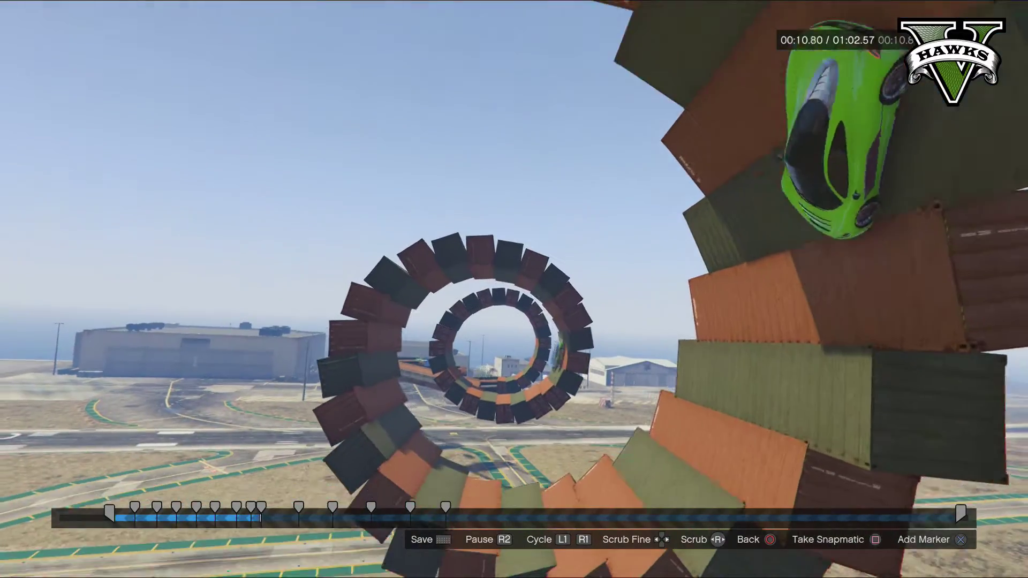
key("Return")
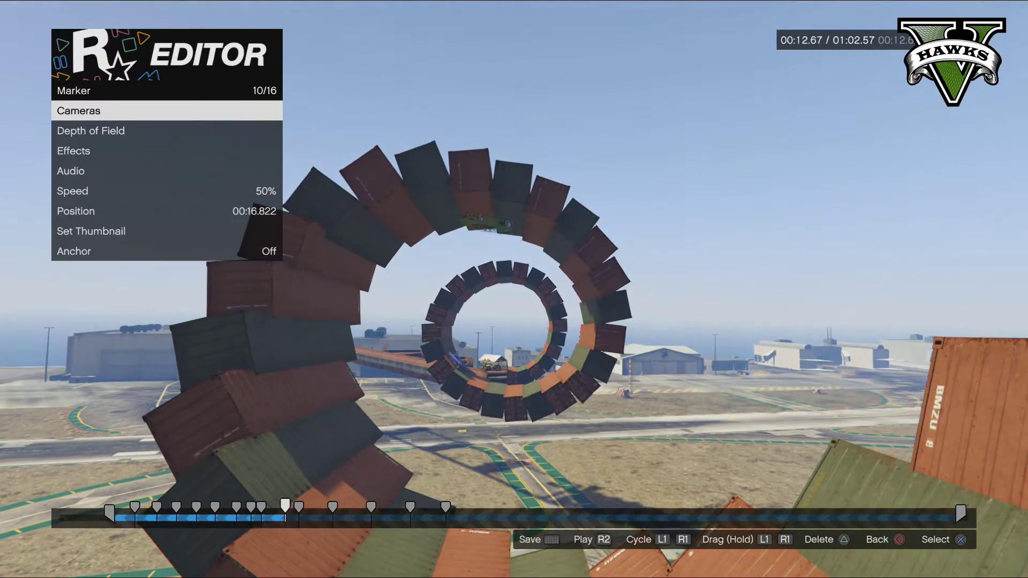
Step: Tilt the 00:12.67 marker's free camera down to frame the green car and play the result
key("Return")
key("Up")
key("Return")
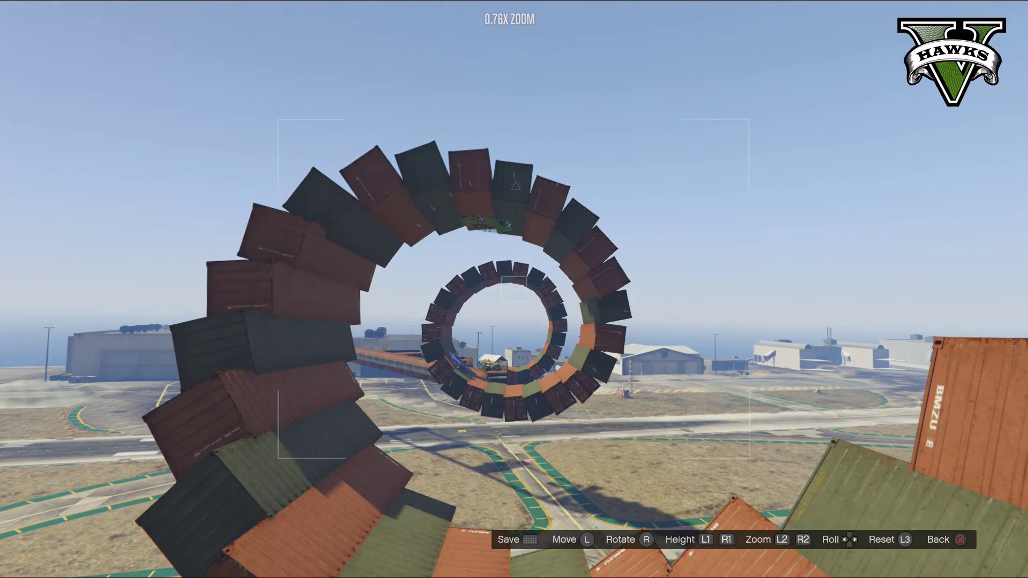
scroll(514, 290, "down", 3)
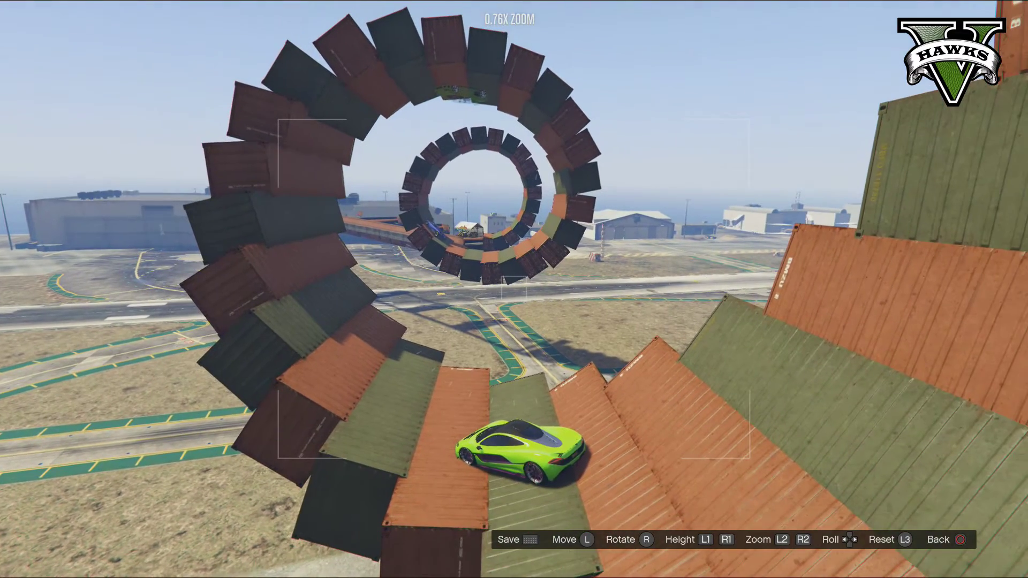
key("Escape")
key("space")
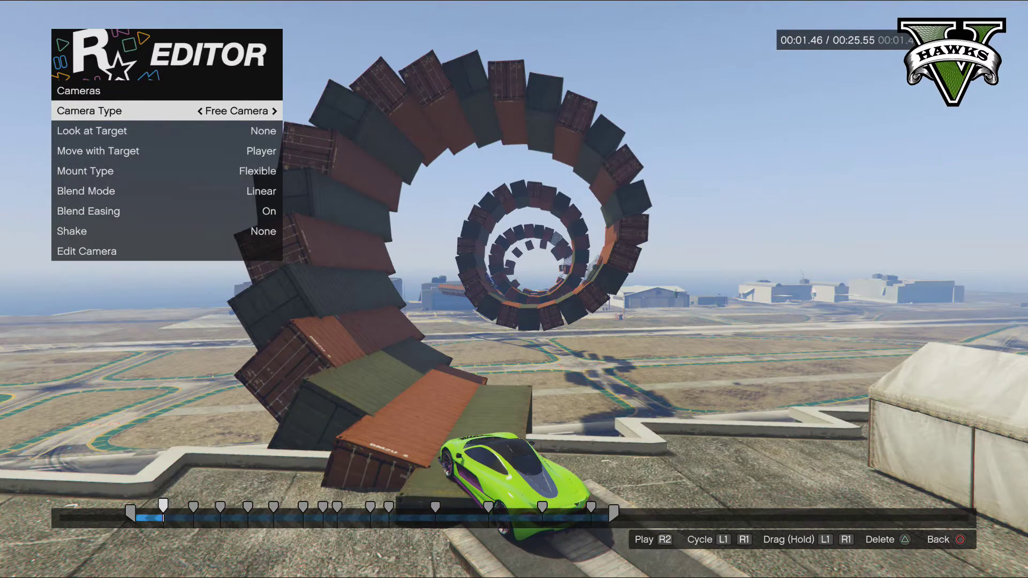
Step: Roll the free camera at markers 2 and 3 to start a rotating shot along the container spiral
key("Up")
key("Return")
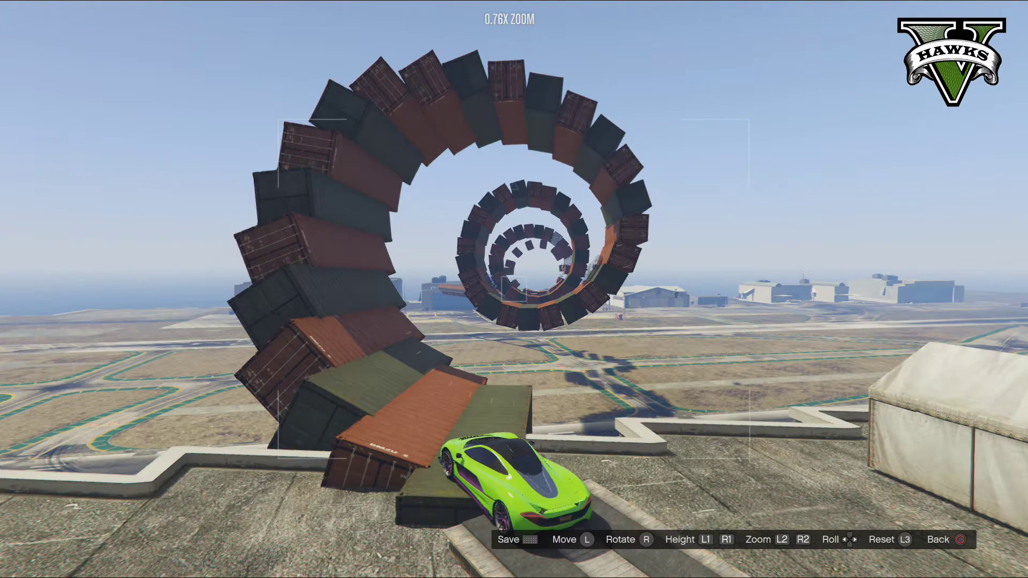
key("Left")
key("Escape")
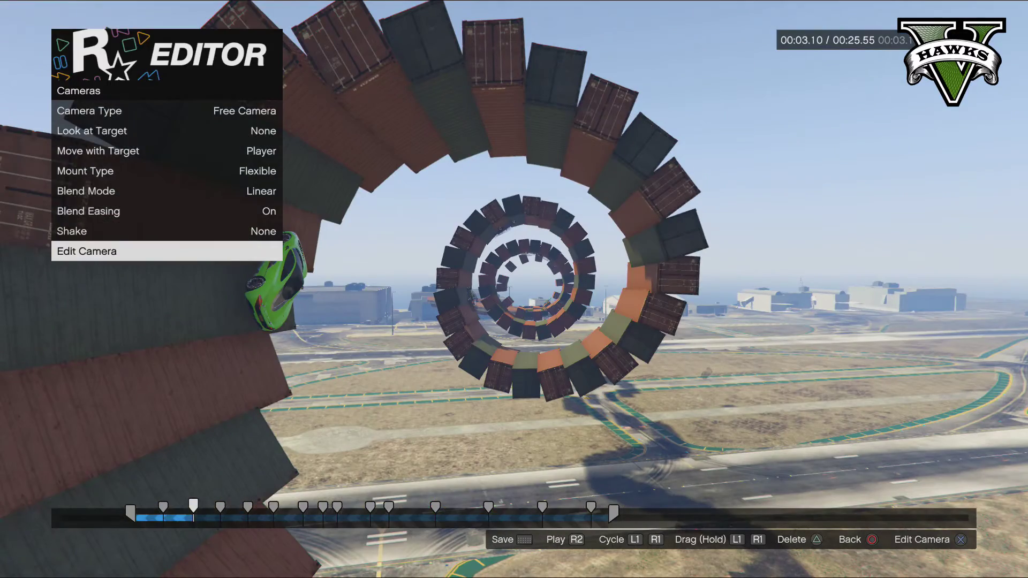
key("Return")
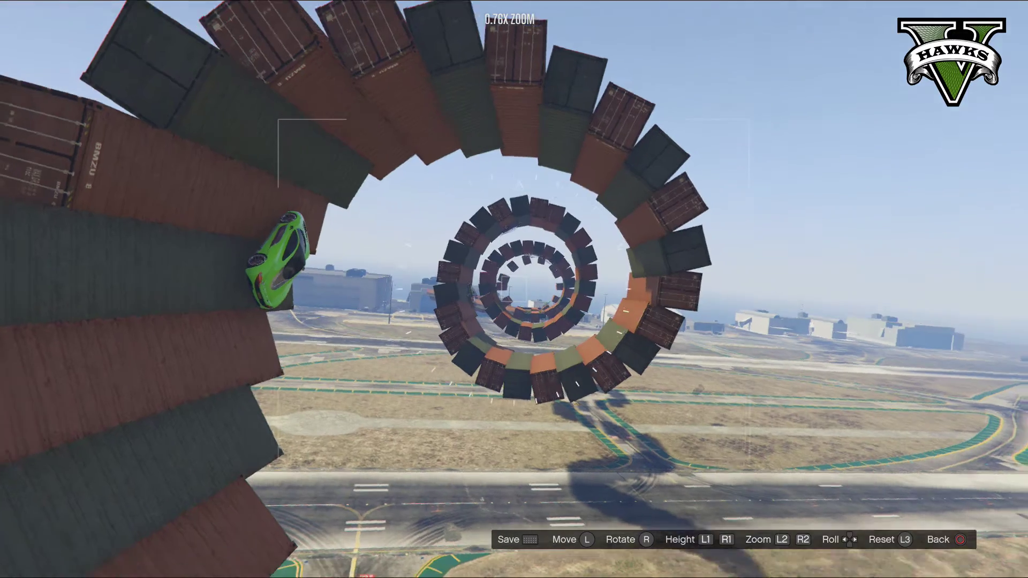
key("Escape")
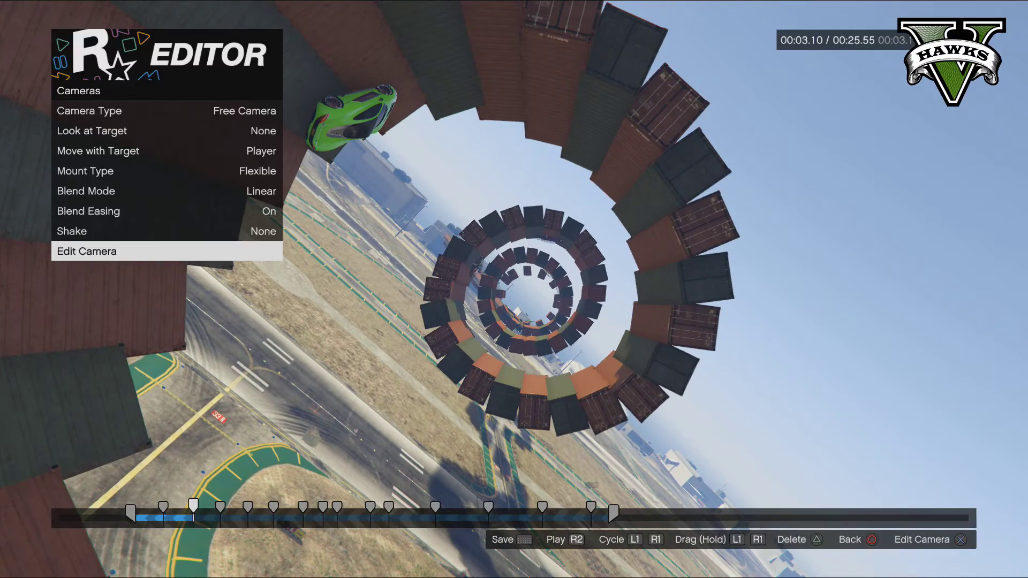
Step: Roll the free camera further at markers 4 and 5 to continue the rotation around the spiral
key("bracketright")
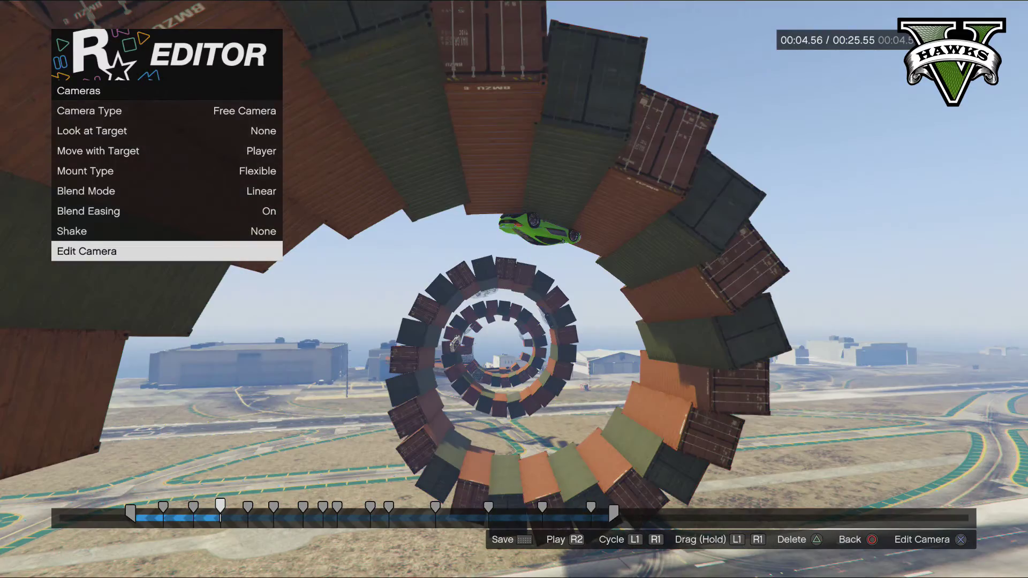
key("Return")
key("Left")
key("Escape")
key("bracketright")
key("Return")
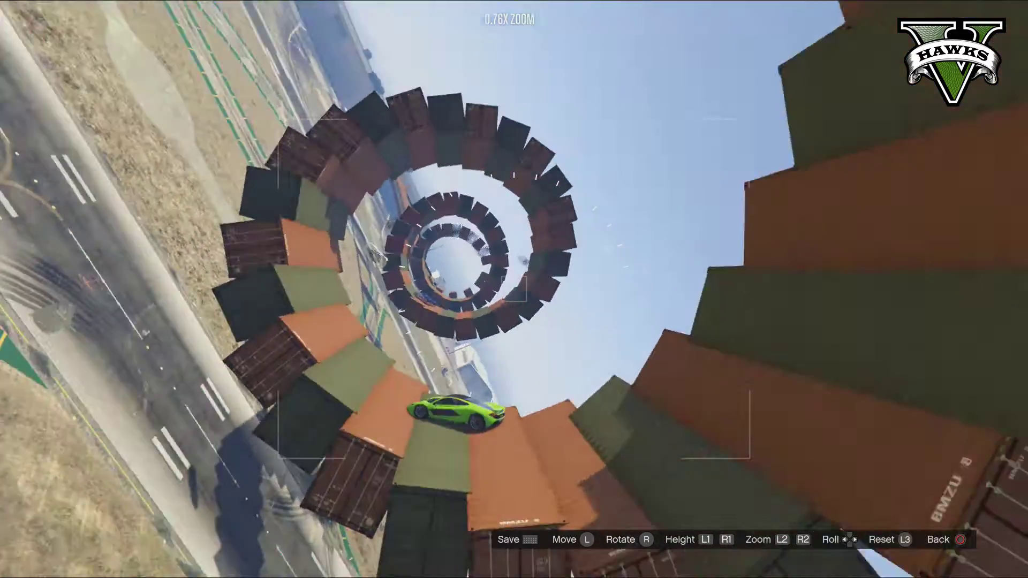
key("Escape")
key("Return")
key("Escape")
key("bracketleft")
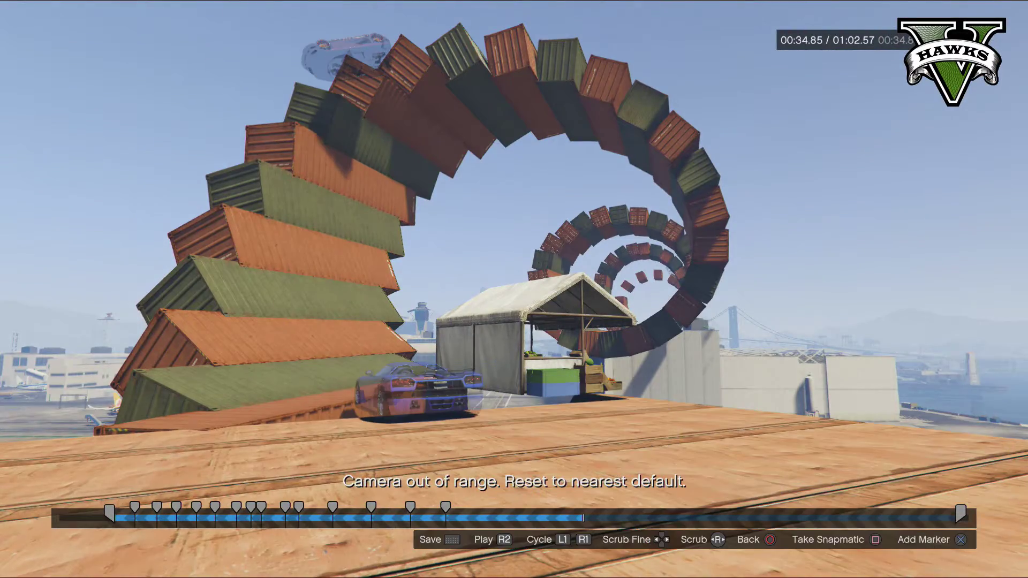
Step: Trim the clip by moving its end point earlier, just past the green car's exit from the spiral, for a duration of 00:25.55
key("Left")
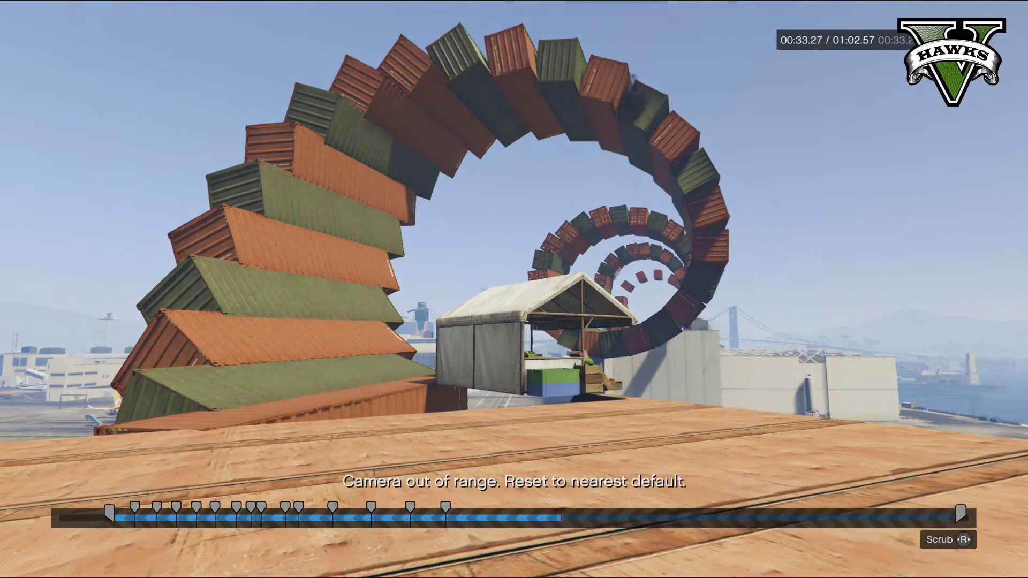
key("Left")
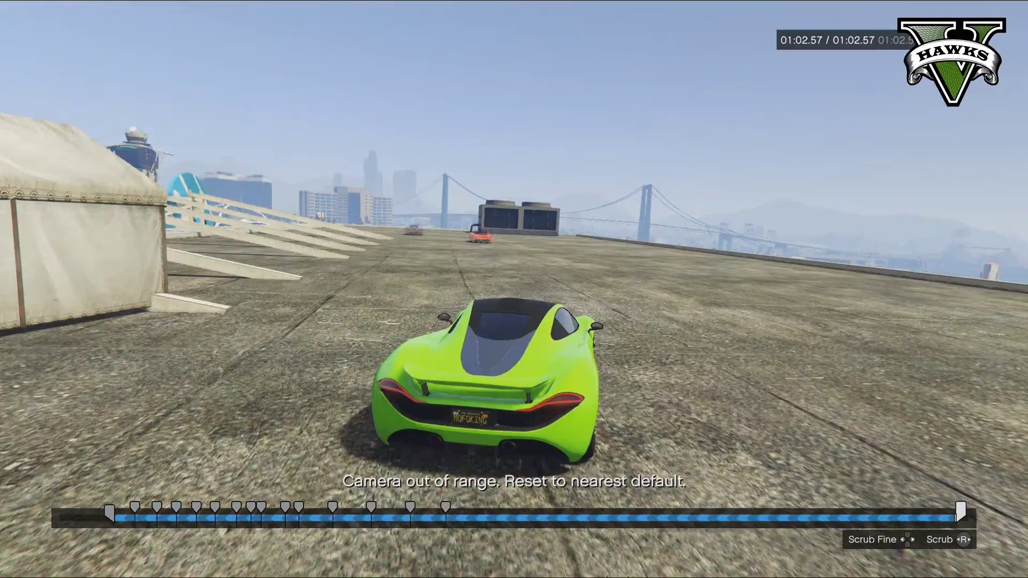
key("Left")
key("Left")
key("Left")
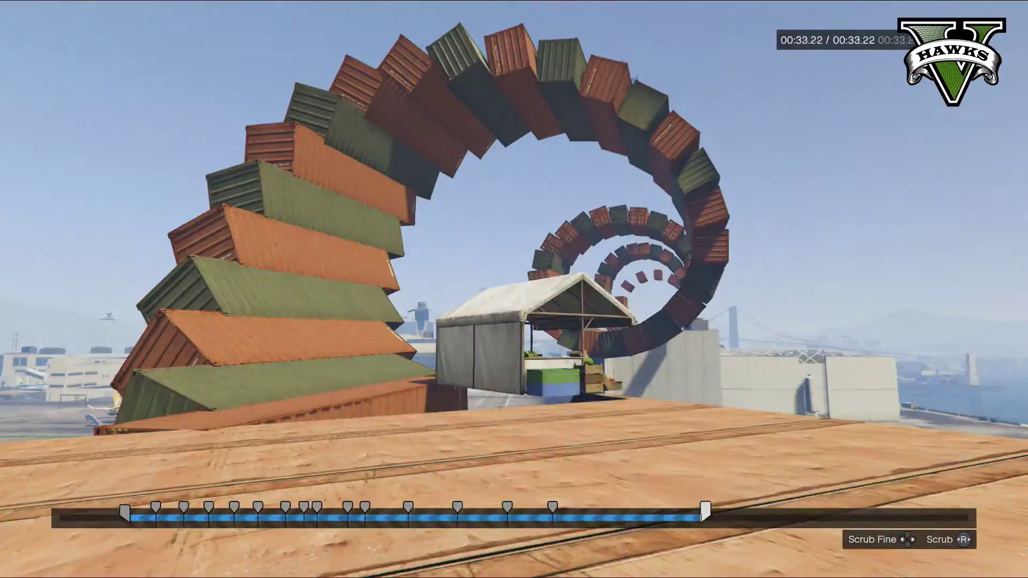
key("Left")
key("Left")
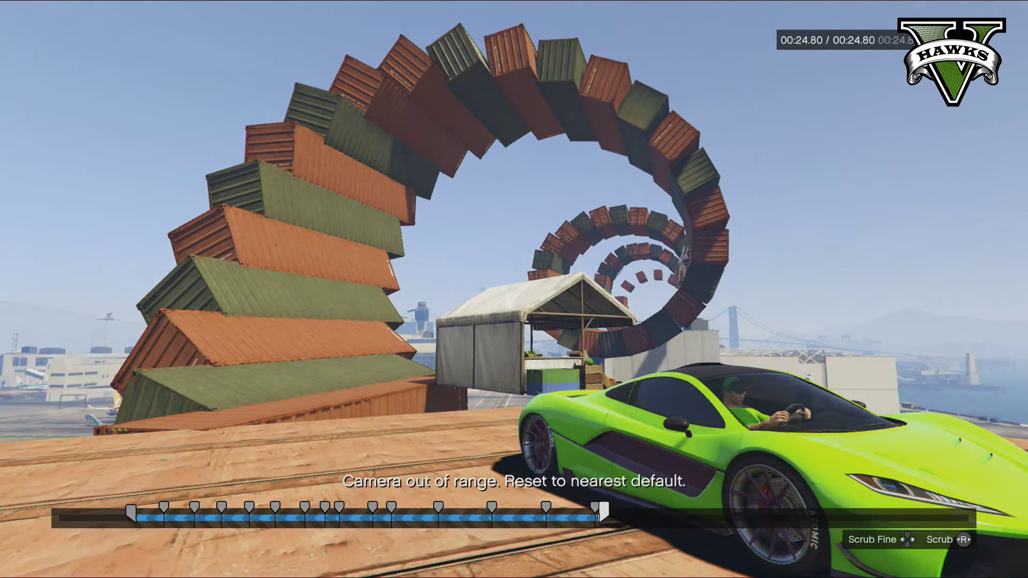
key("Right")
key("Left")
key("Right")
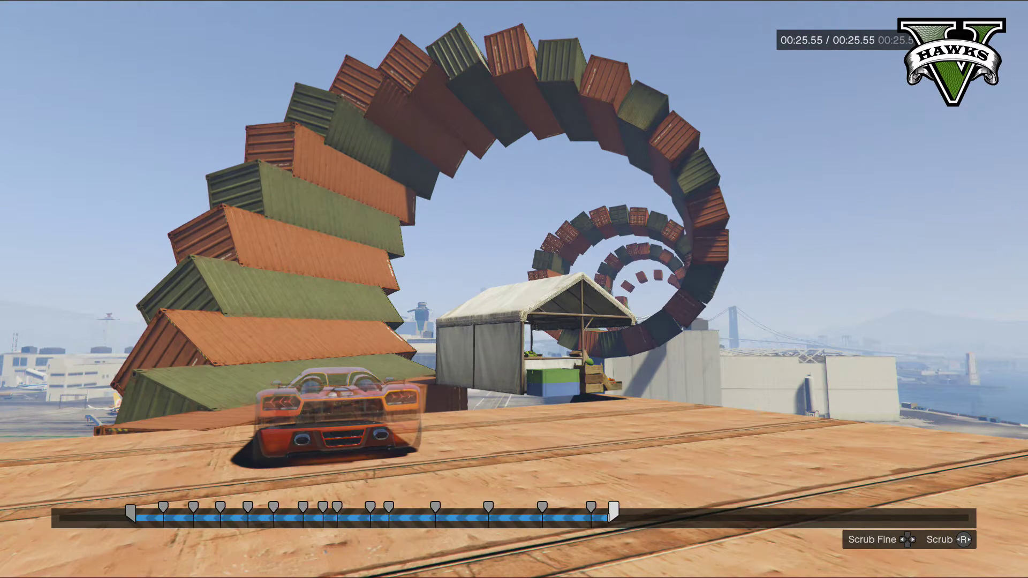
key("Return")
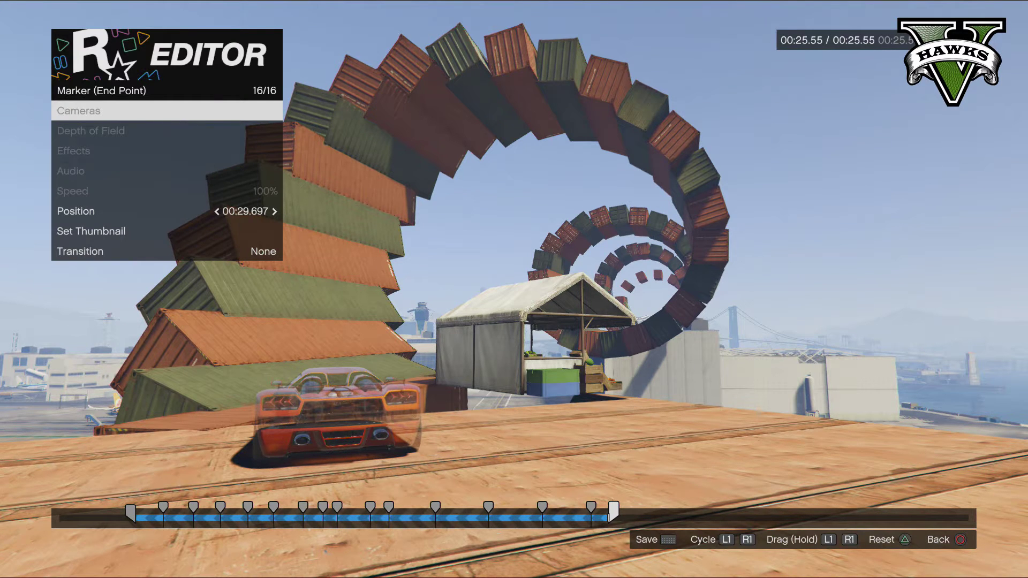
key("Escape")
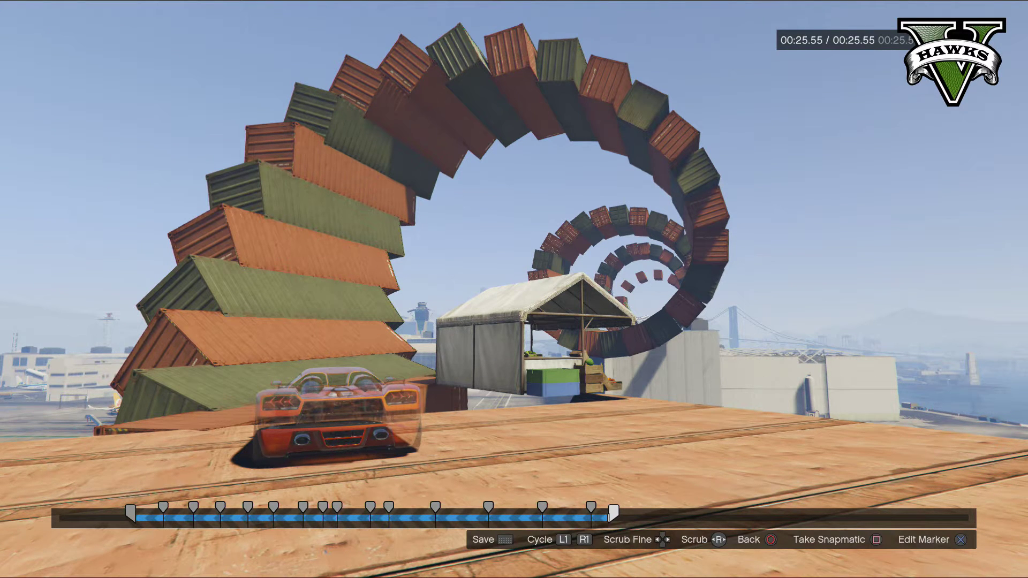
Step: Use the frame at marker 15, showing the green car in front of the spiral, as the clip's thumbnail
key("Return")
key("bracketleft")
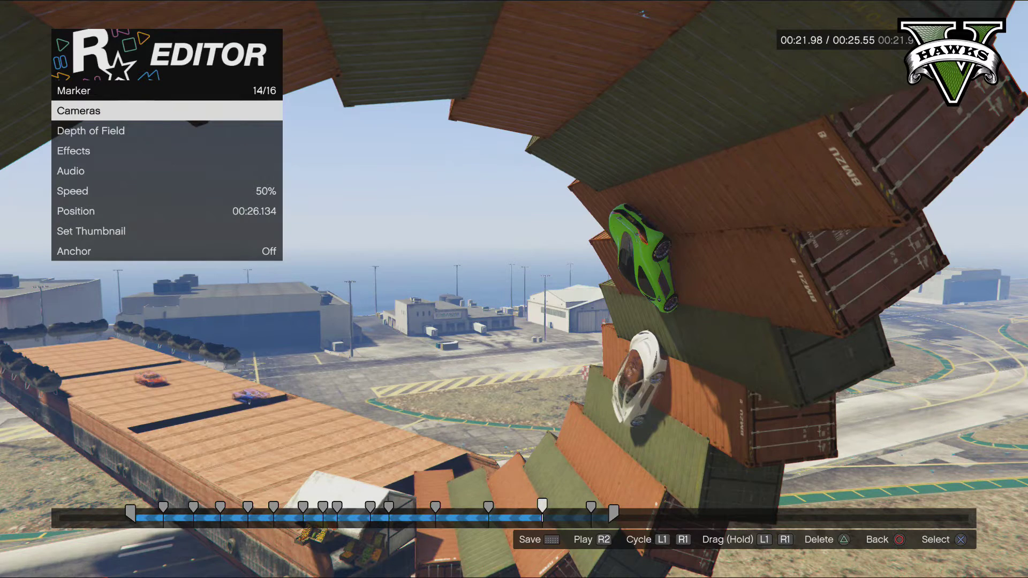
key("Page_Down")
key("Up")
key("Up")
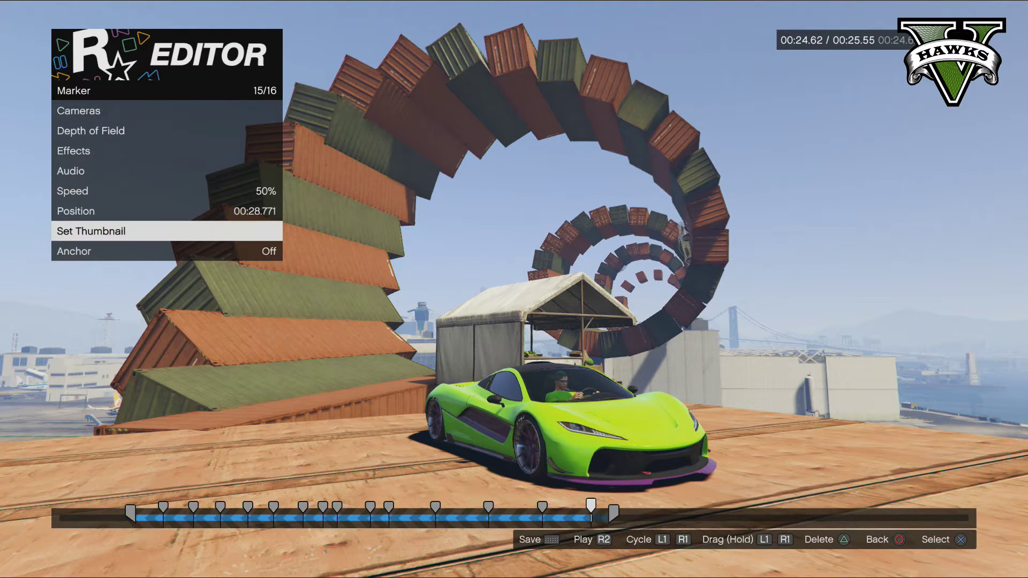
key("Return")
key("Escape")
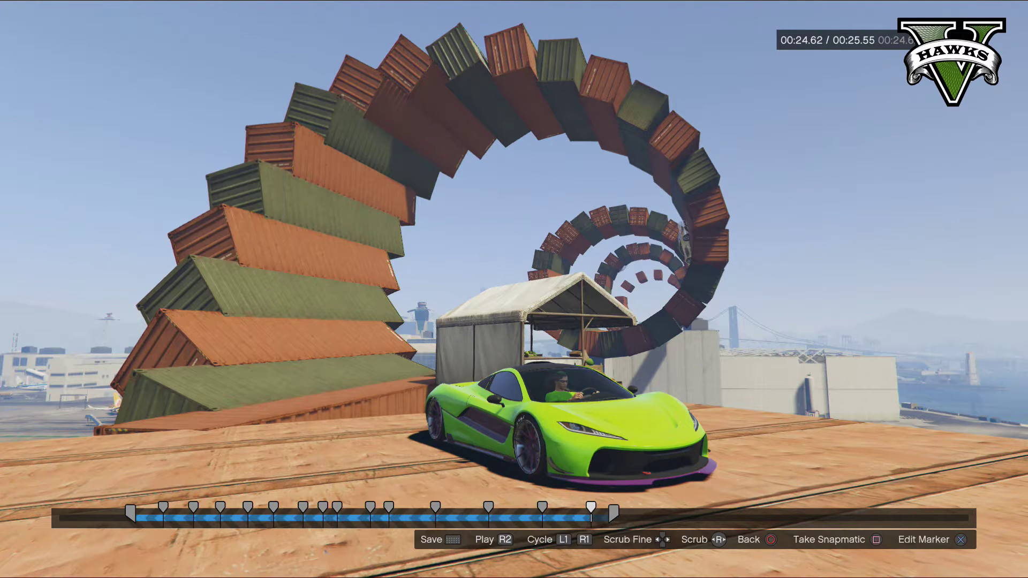
Step: Exit the clip editor saving the project changes, and place a duplicate of the spiral clip directly after the original
key("Escape")
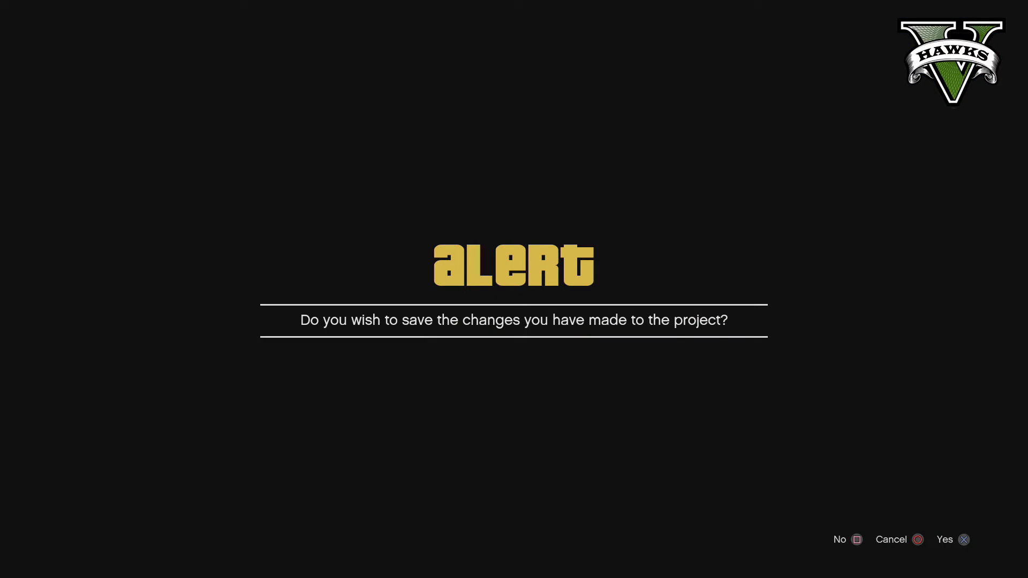
key("Return")
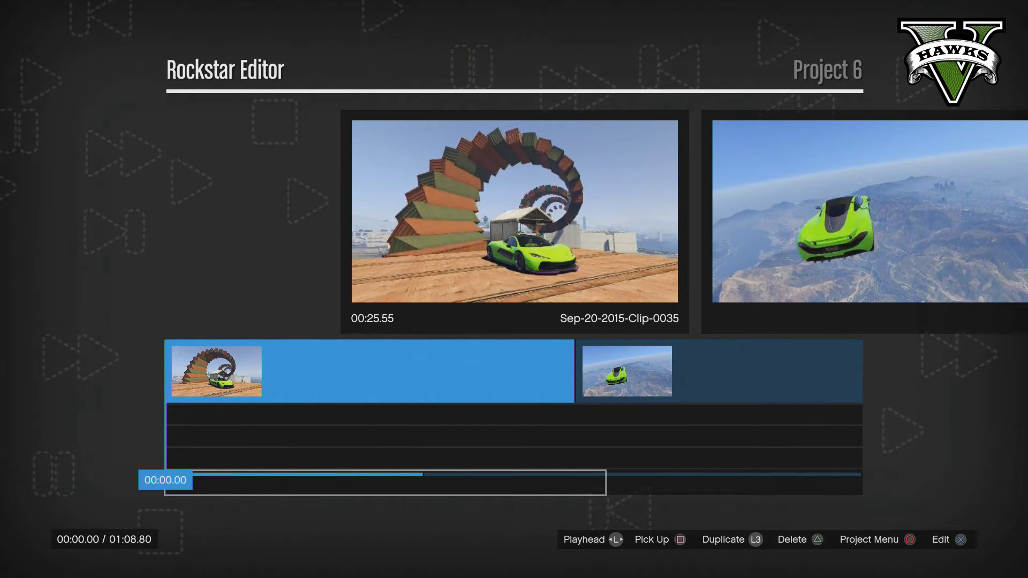
key("space")
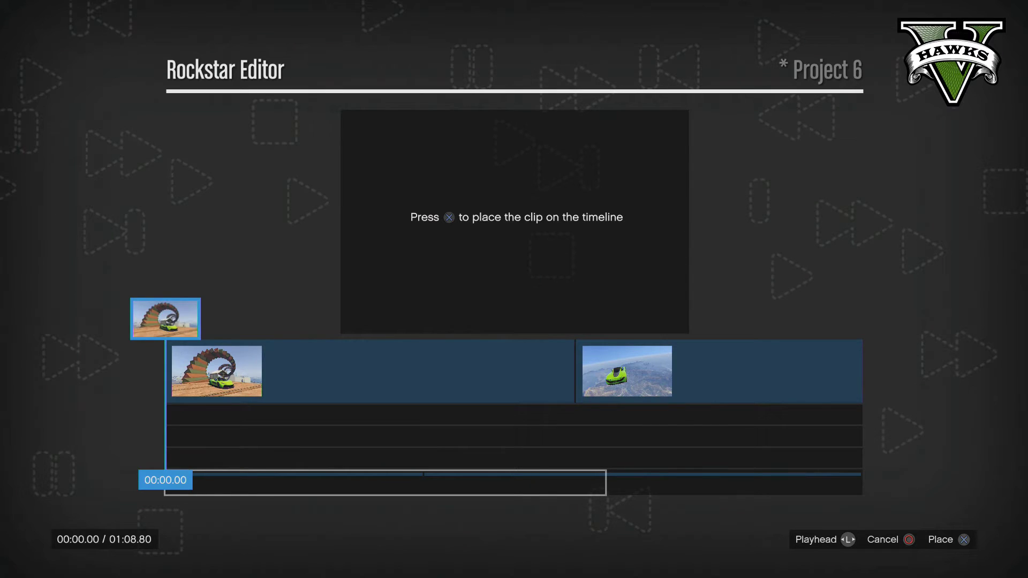
key("Right")
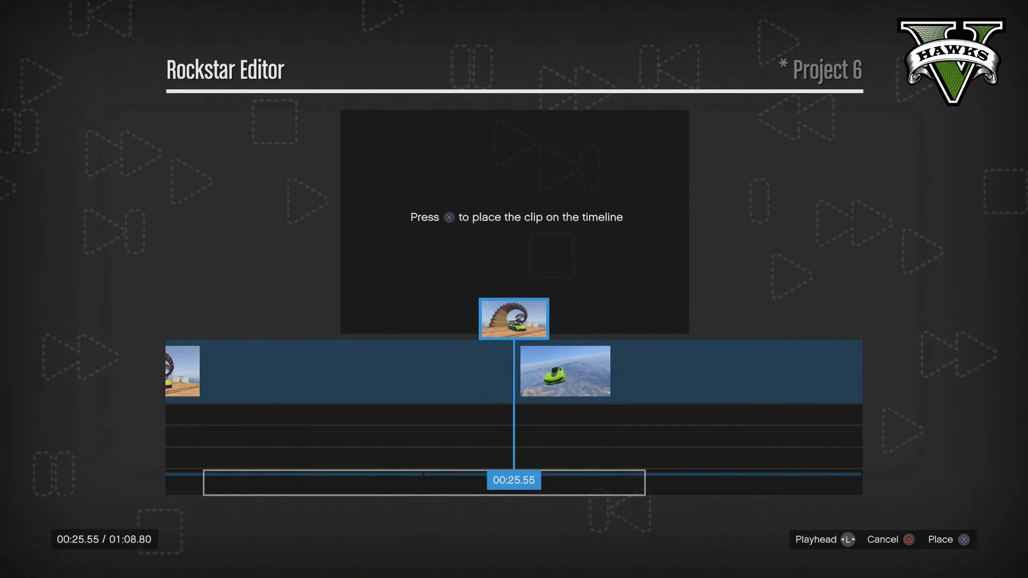
key("Return")
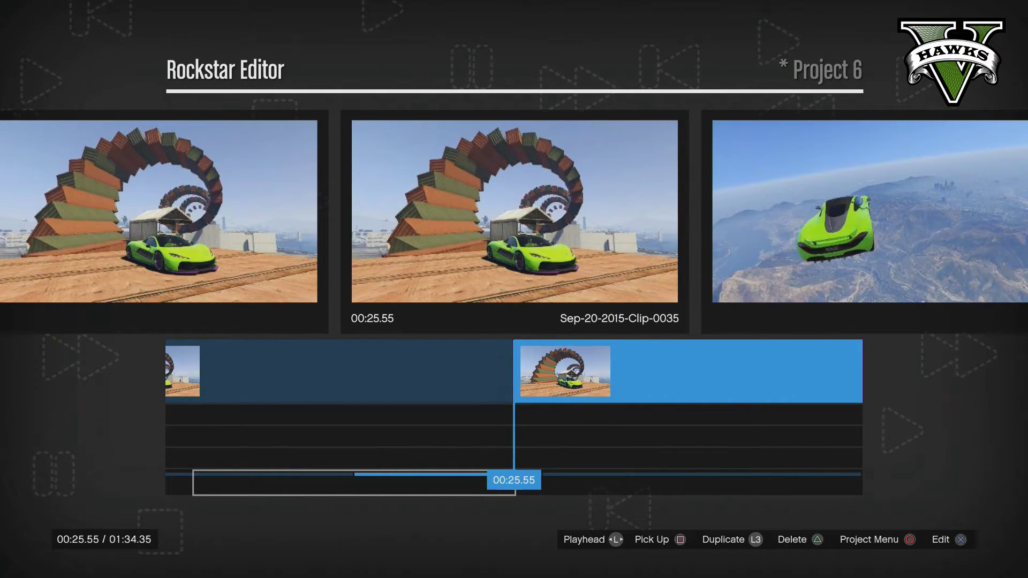
Step: Open the duplicated clip for editing and delete every marker between its start and end points
key("Return")
key("Return")
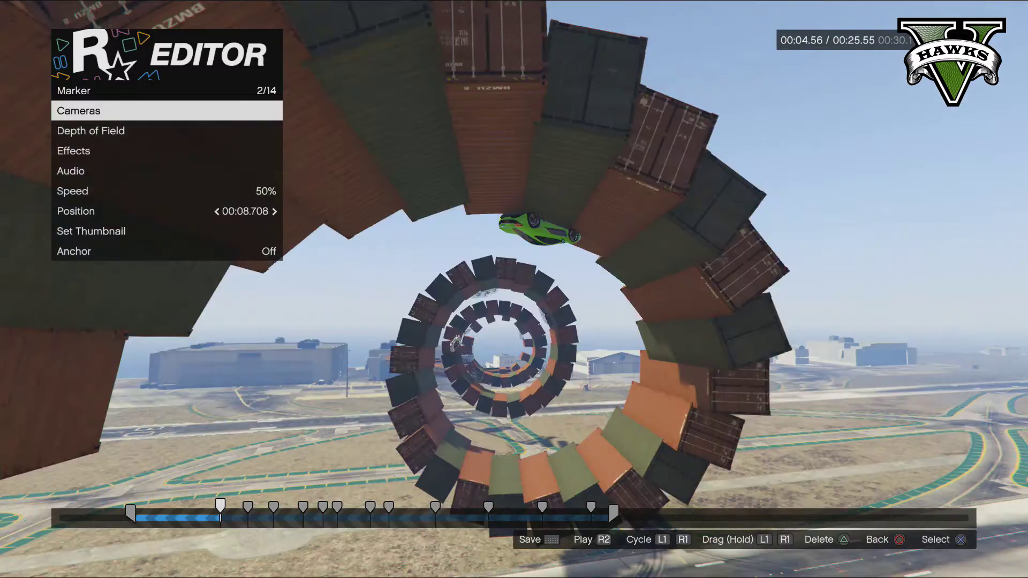
key("Delete")
key("Delete")
key("Delete")
key("Delete")
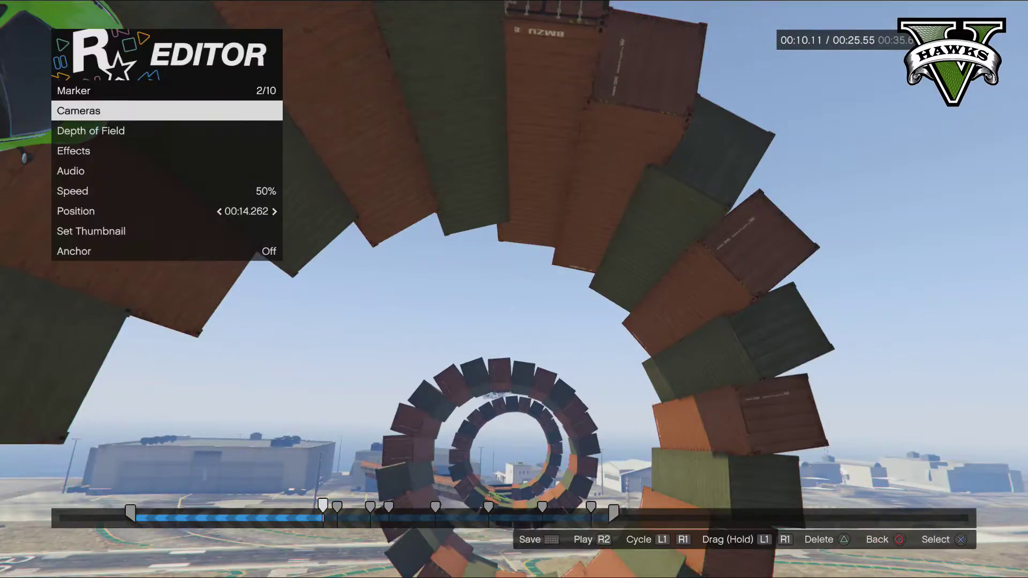
key("Delete")
key("Delete")
key("Delete")
key("Delete")
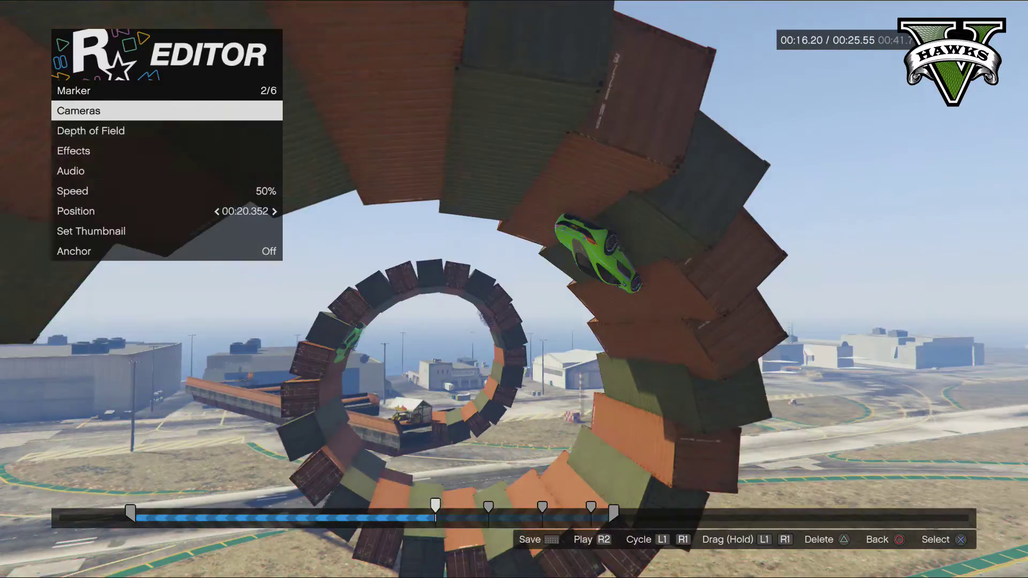
key("Delete")
key("Delete")
key("Delete")
key("Delete")
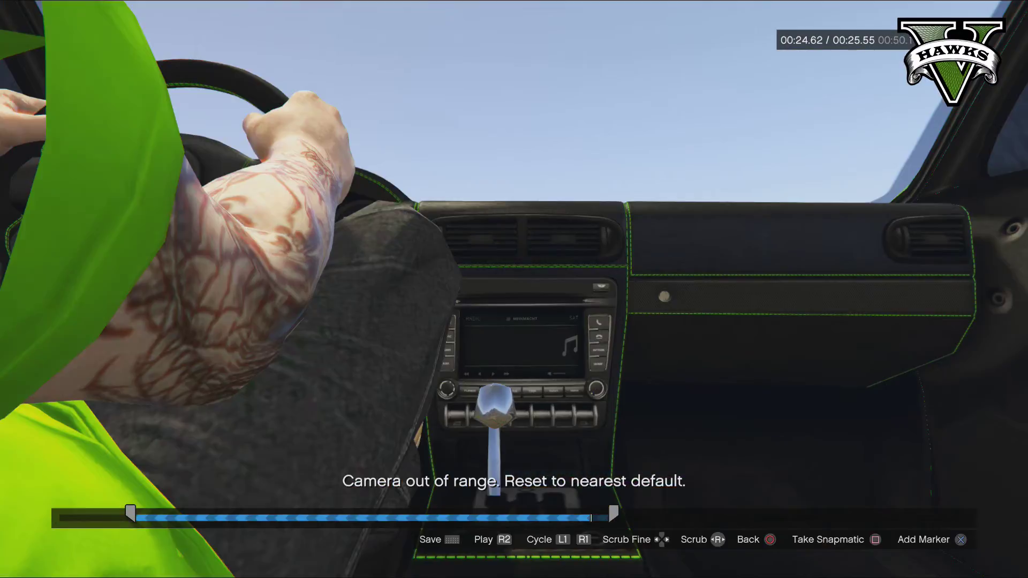
Step: Move the duplicate clip's start point later, past the first part of the spiral run
key("bracketleft")
key("Right")
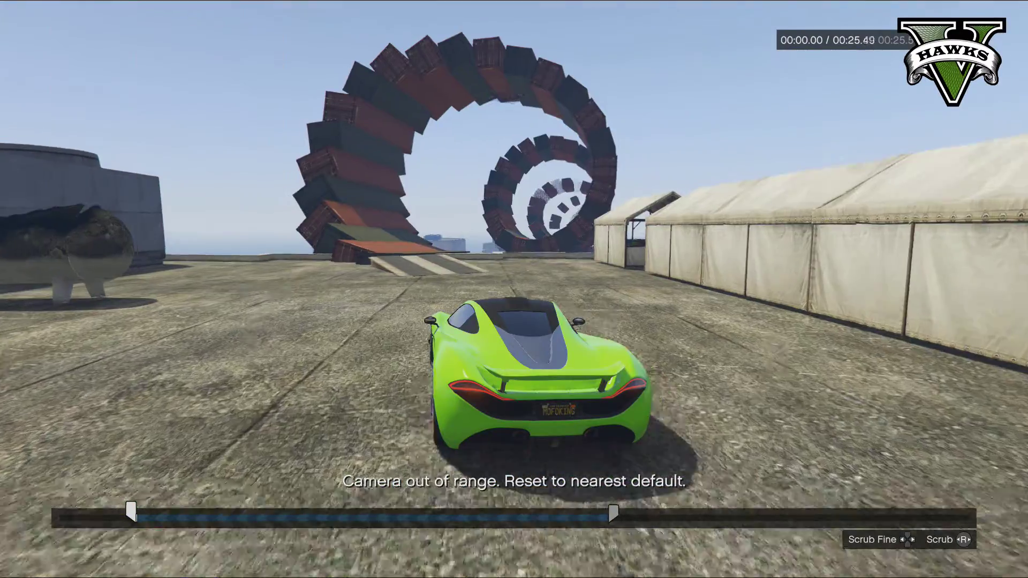
key("Right")
key("Right")
key("Right")
key("Right")
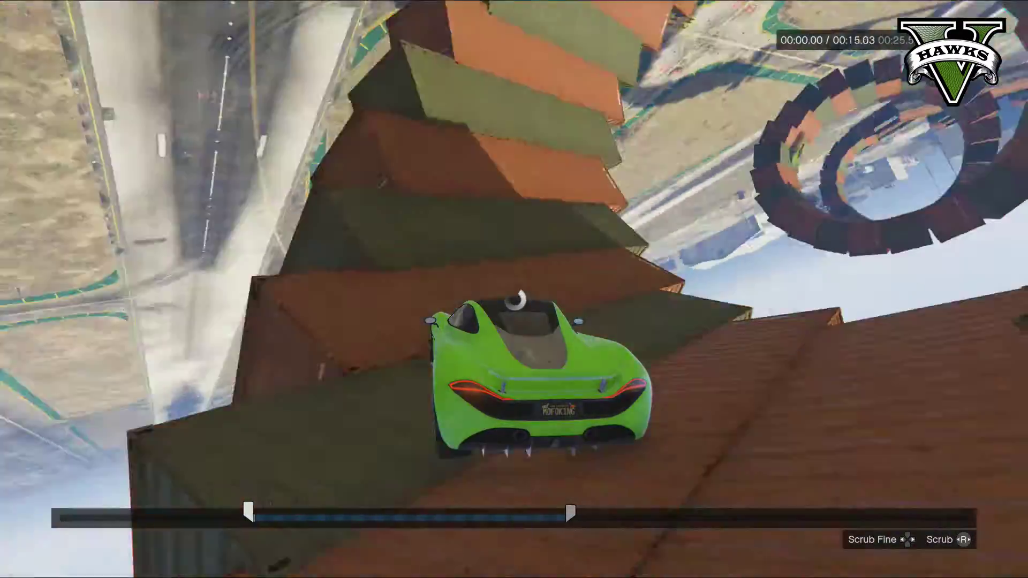
key("Right")
key("Right")
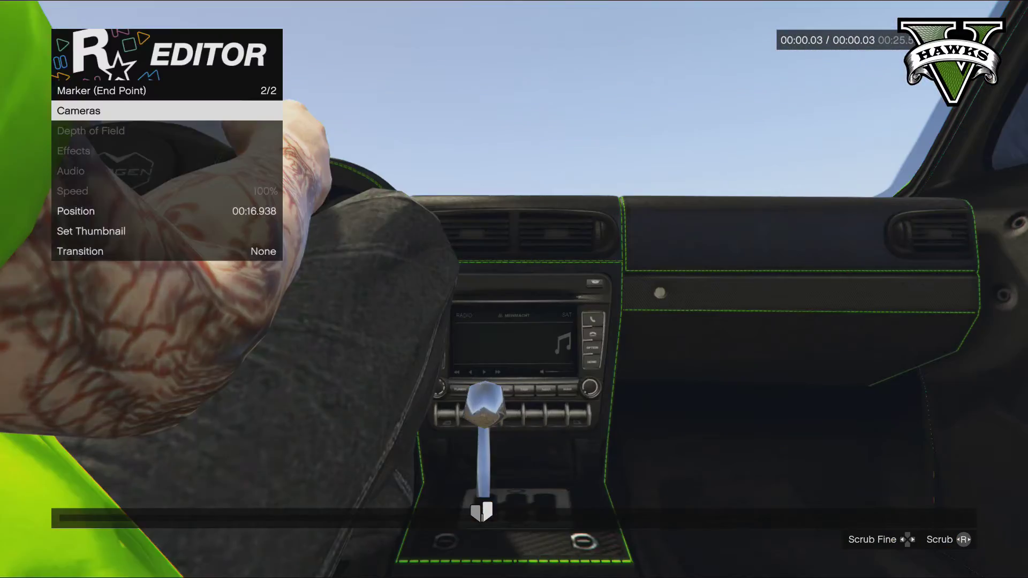
Step: Extend the duplicate clip by moving its end point later for a duration of 00:39.03, and return to the start point
key("Right")
key("Right")
key("Right")
key("Right")
key("Right")
key("Right")
key("Right")
key("Right")
key("Right")
key("Right")
key("Right")
key("Right")
key("Right")
key("Right")
key("Right")
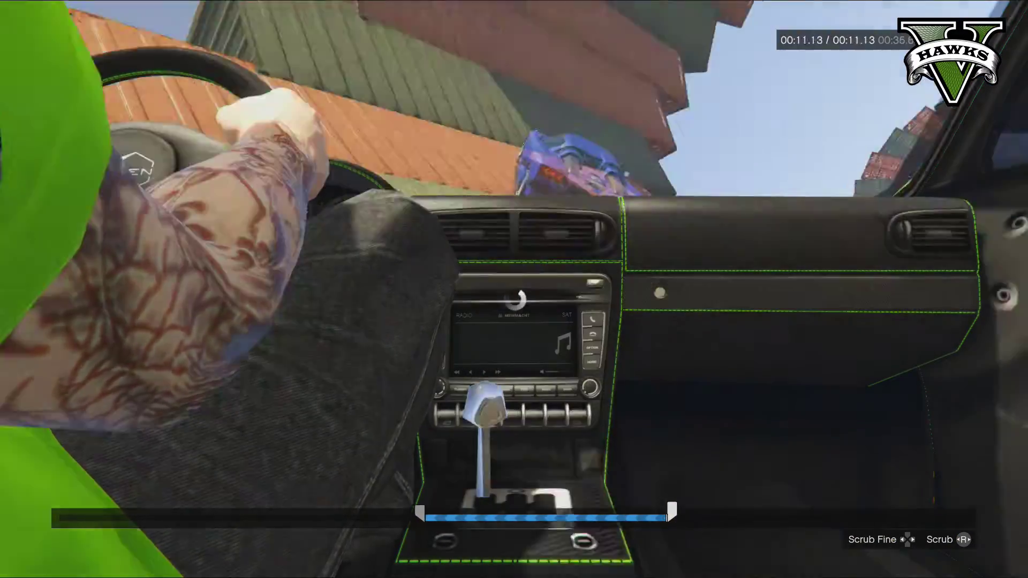
key("Right")
key("Right")
key("Right")
key("Right")
key("Right")
key("Right")
key("Right")
key("Right")
key("Right")
key("Right")
key("Right")
key("Right")
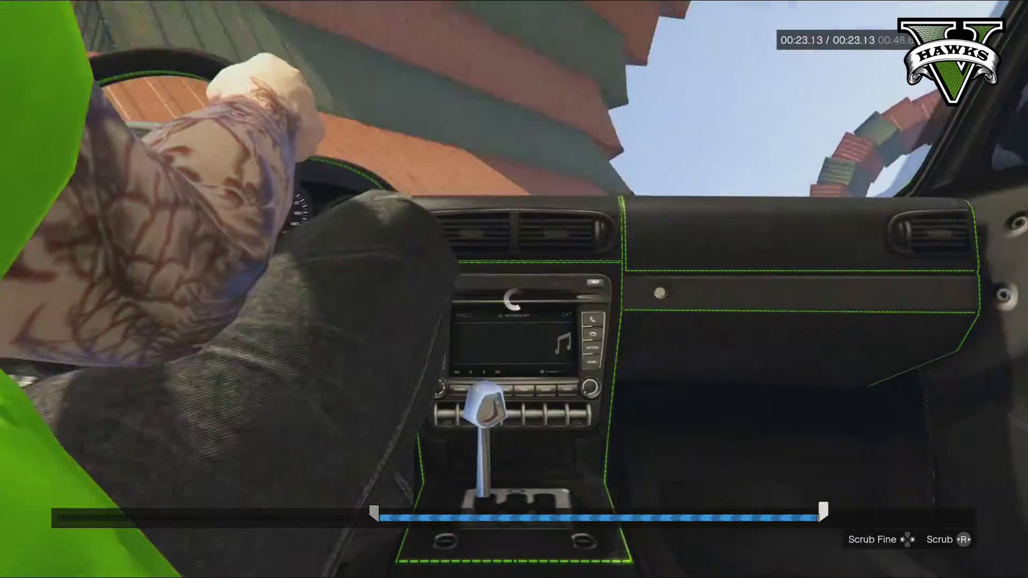
key("Right")
key("Right")
key("Right")
key("Right")
key("Right")
key("Right")
key("Right")
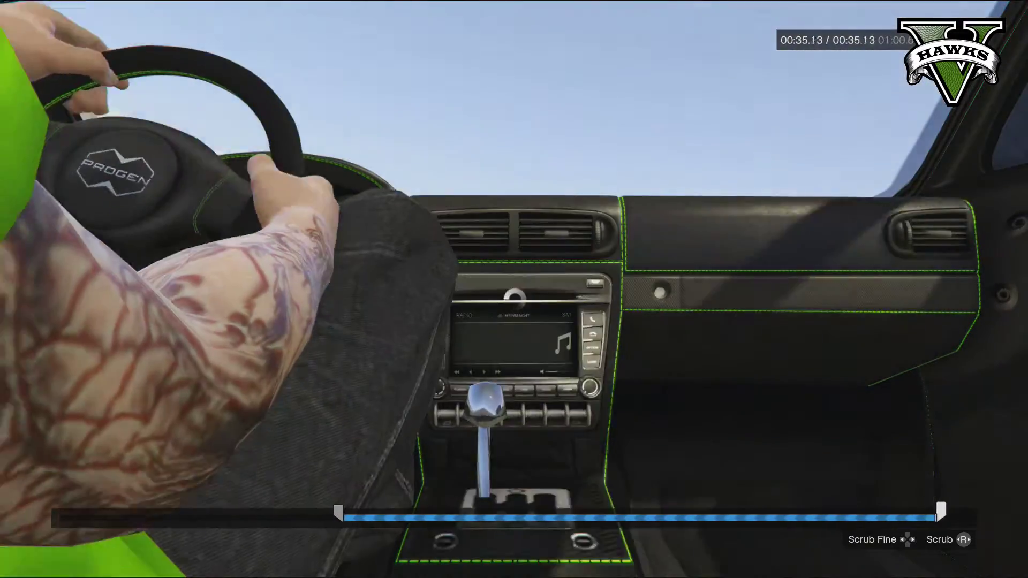
key("Return")
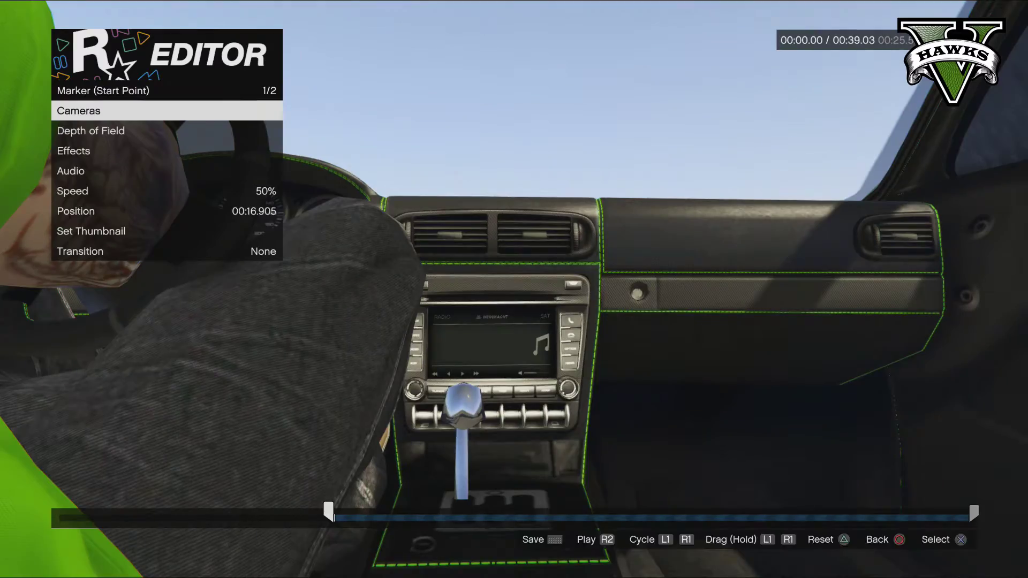
Step: Move the duplicate clip's start point to the container platform after the spiral, for a duration of 00:29.81
key("Right")
key("Right")
key("Right")
key("Right")
key("Right")
key("Right")
key("Right")
key("Right")
key("Right")
key("Right")
key("Right")
key("Left")
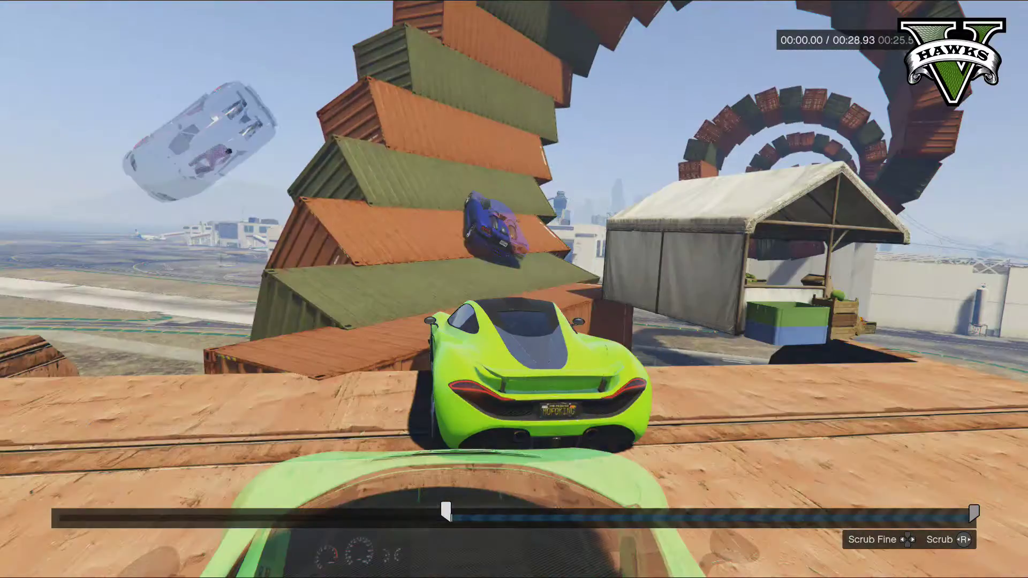
key("Left")
key("Return")
key("Escape")
key("Escape")
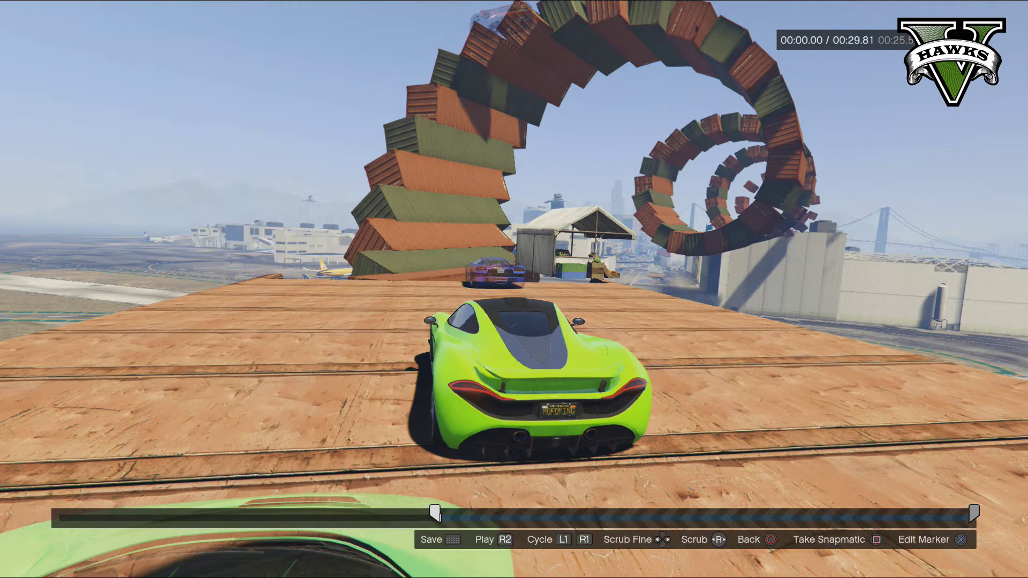
Step: Open the ramp clip for editing and review its opening slow-motion shots around the second marker
key("Return")
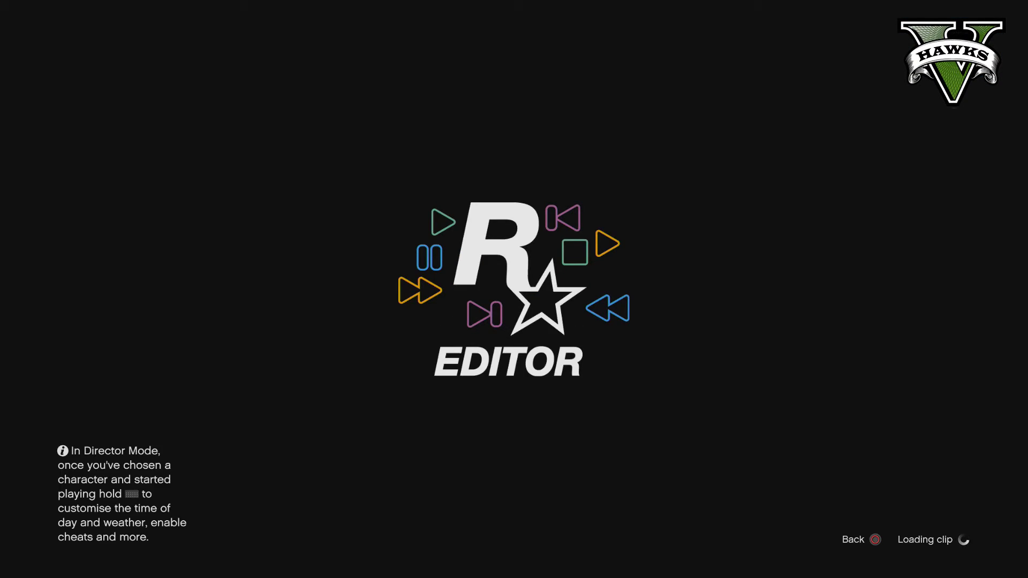
key("space")
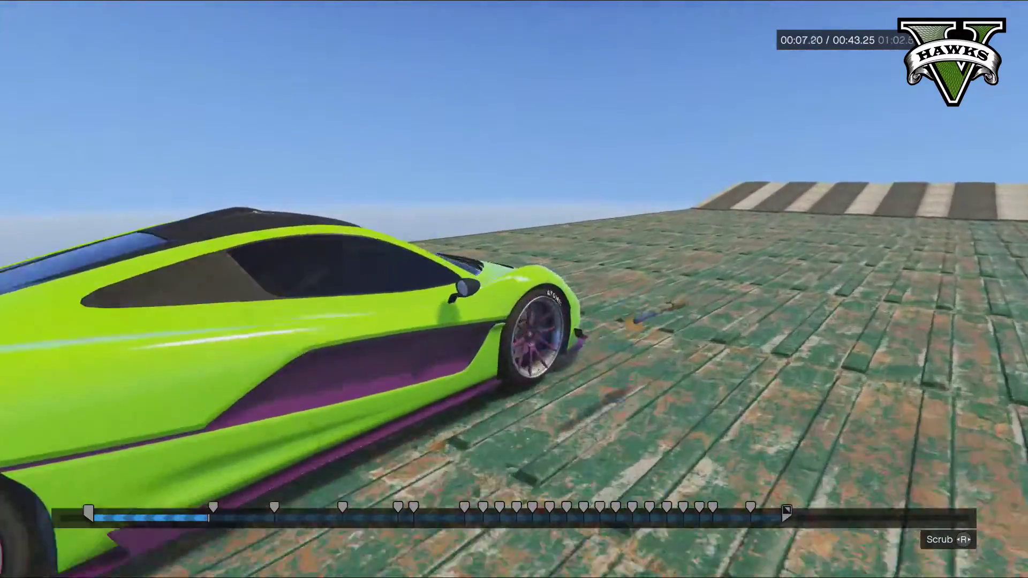
key("Left")
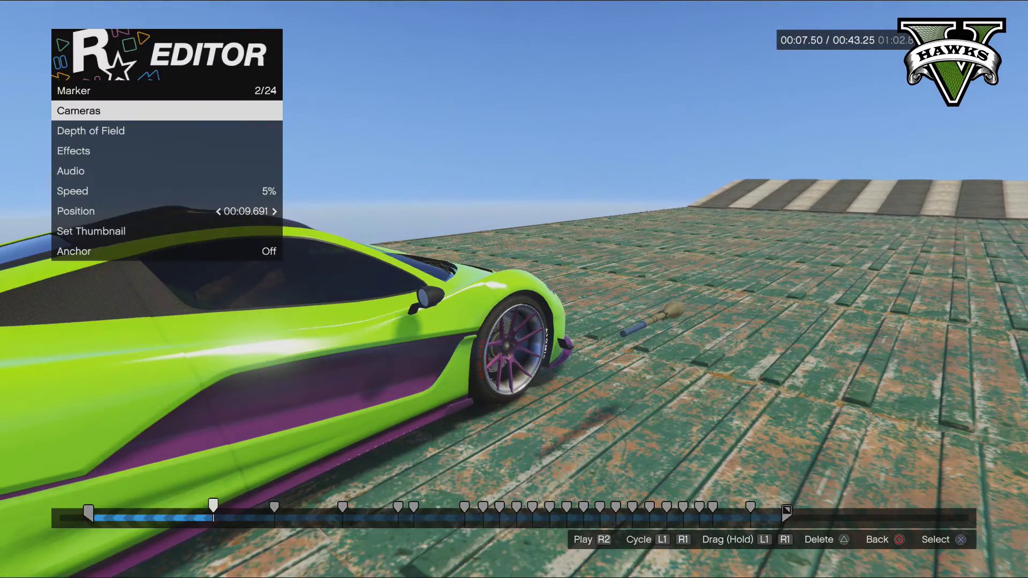
key("Right")
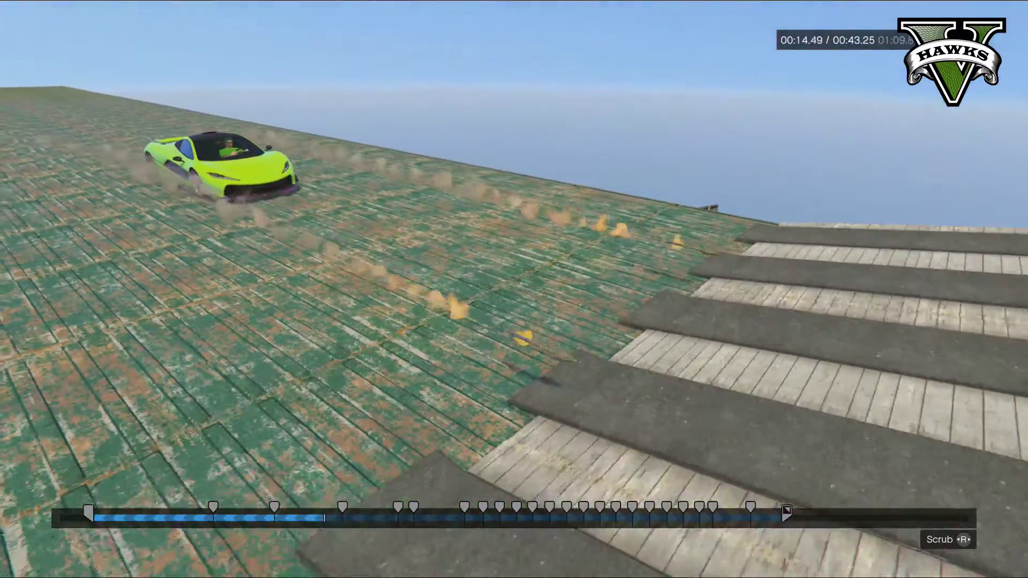
Step: Delete the third marker, where the car slides toward the ramp, and play the clip through that section
key("Left")
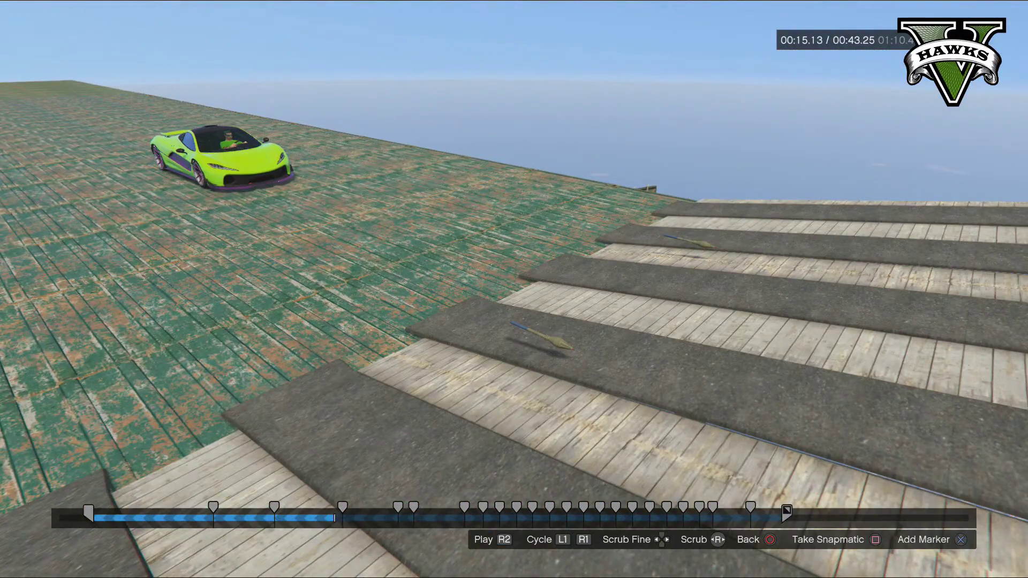
key("Left")
key("Left")
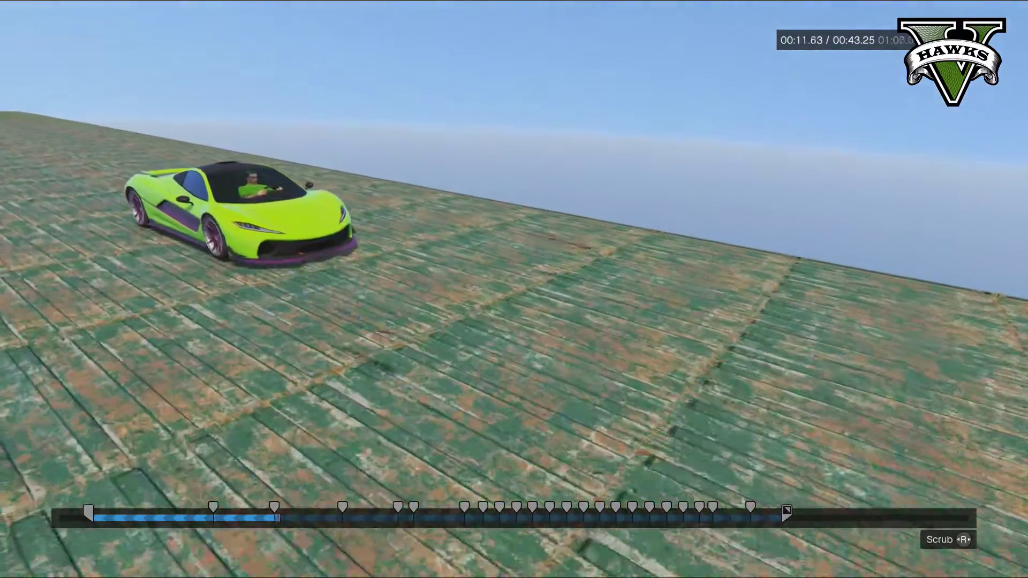
key("Left")
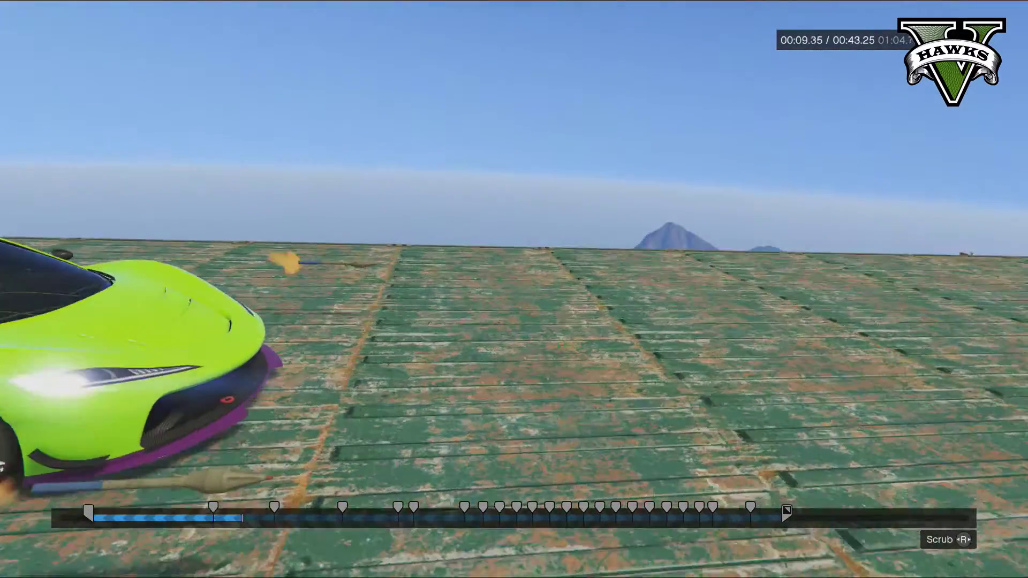
key("Right")
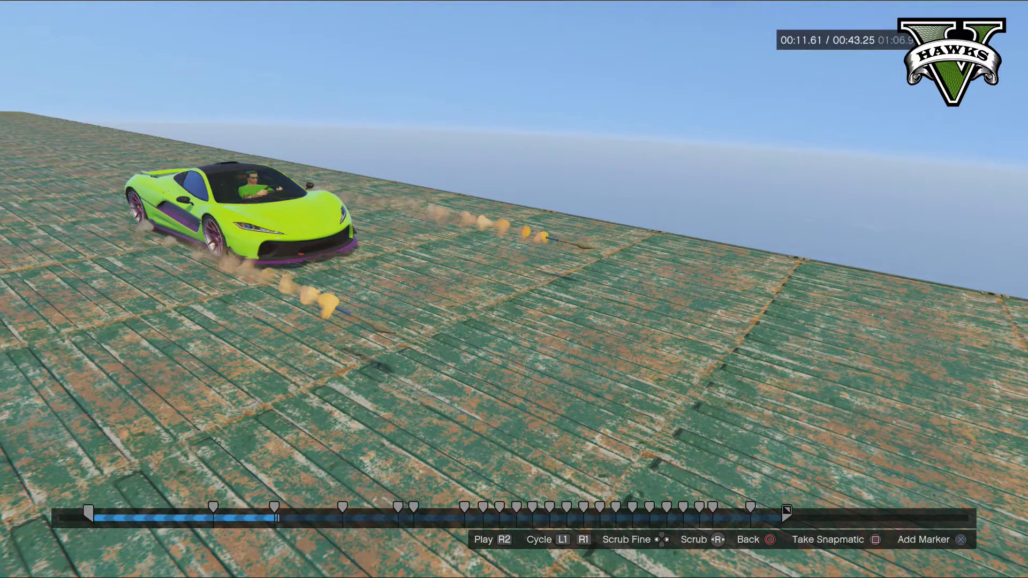
key("Return")
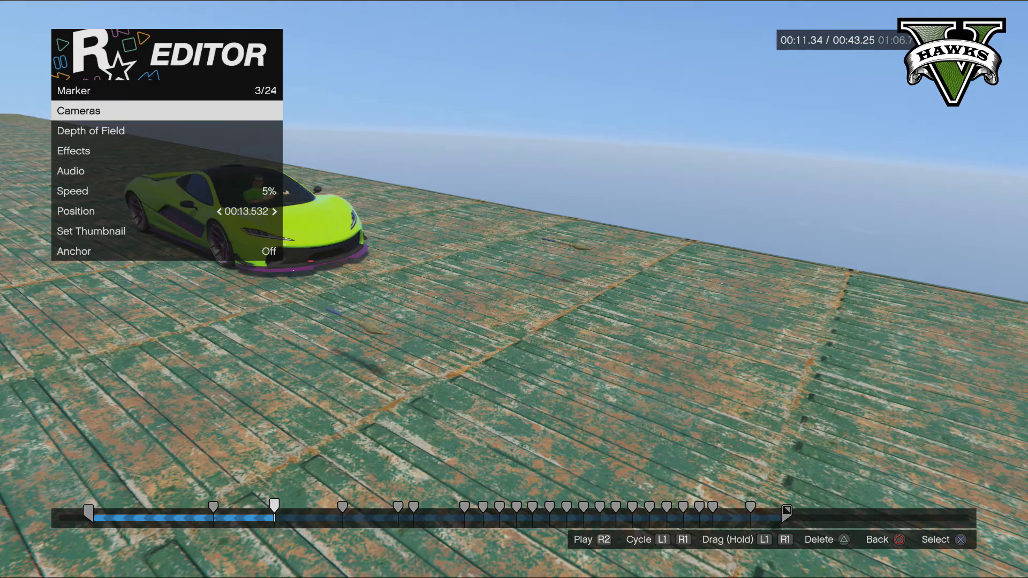
key("Escape")
key("bracketleft")
key("space")
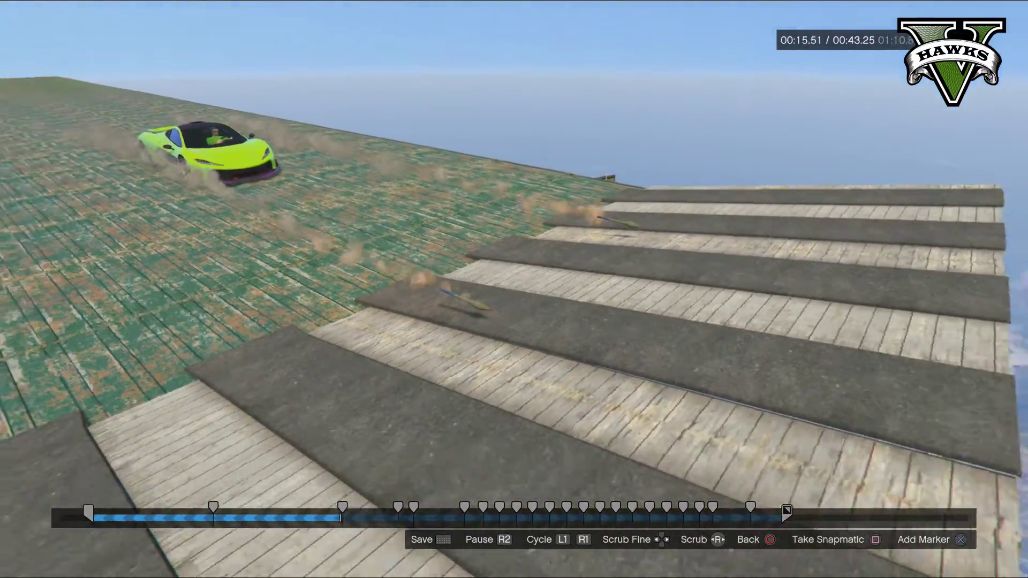
Step: Examine the car's mid-air spin from marker to marker and open the thirteenth marker's camera settings
key("Right")
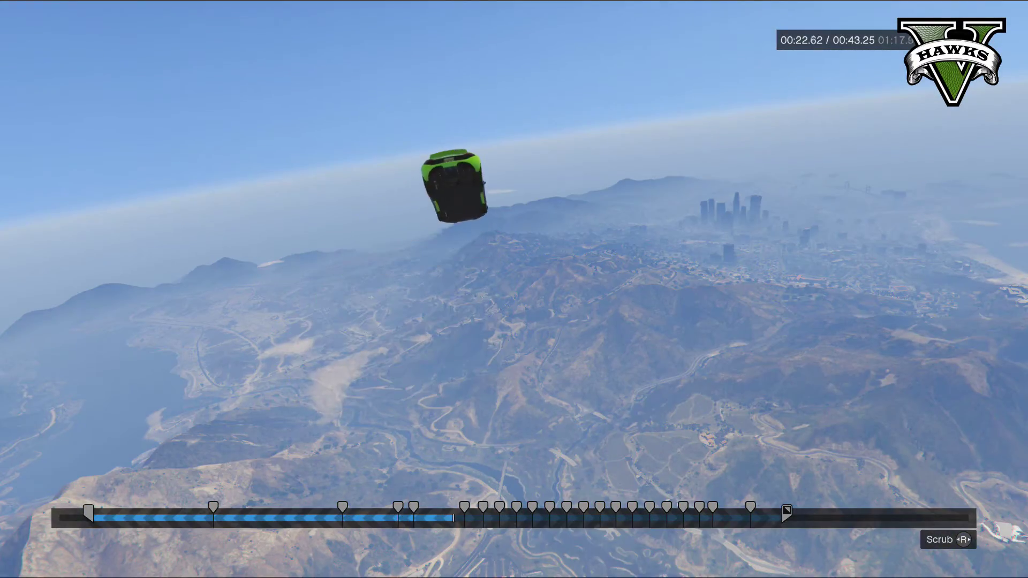
key("Return")
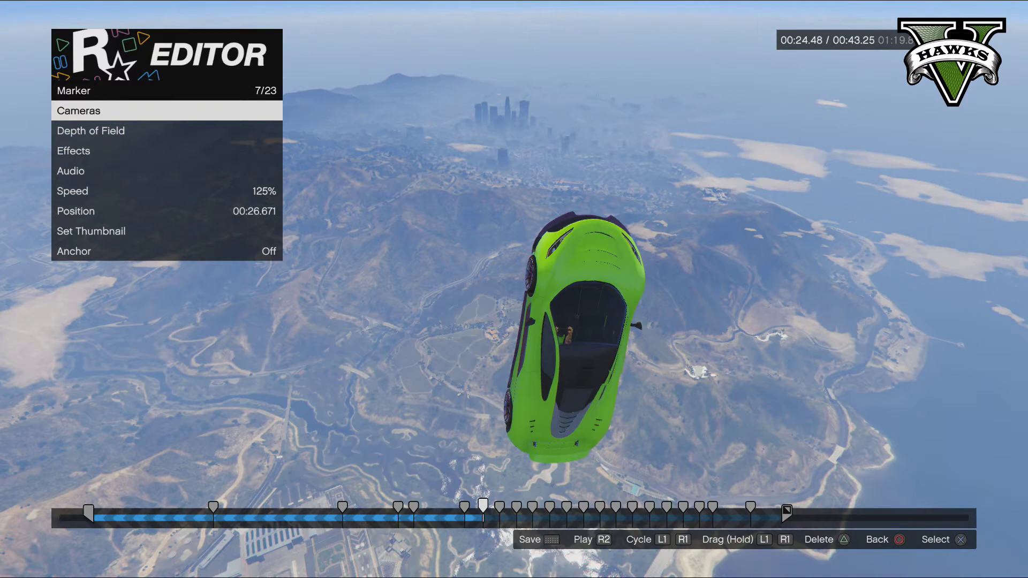
key("bracketright")
key("Right")
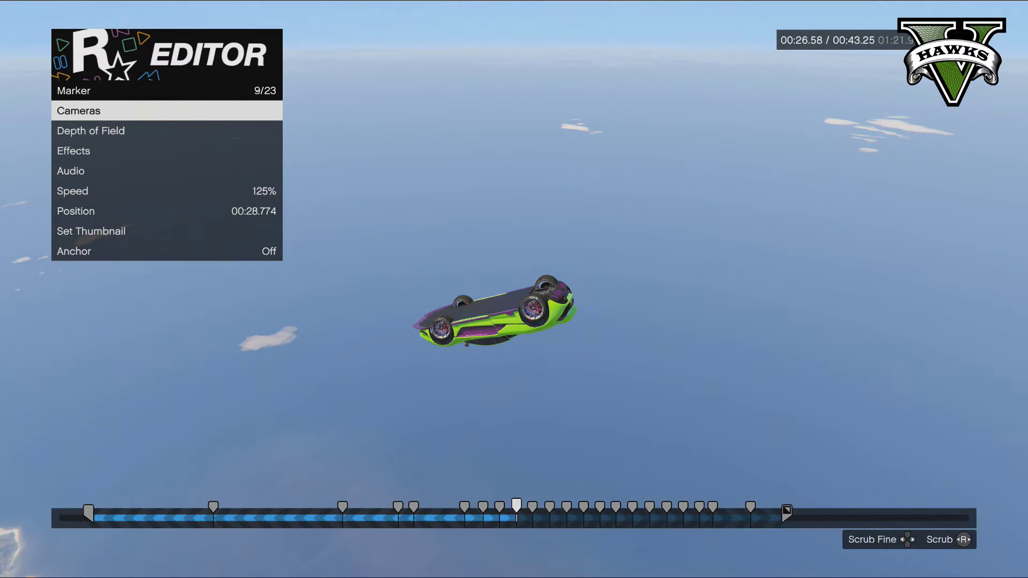
key("Right")
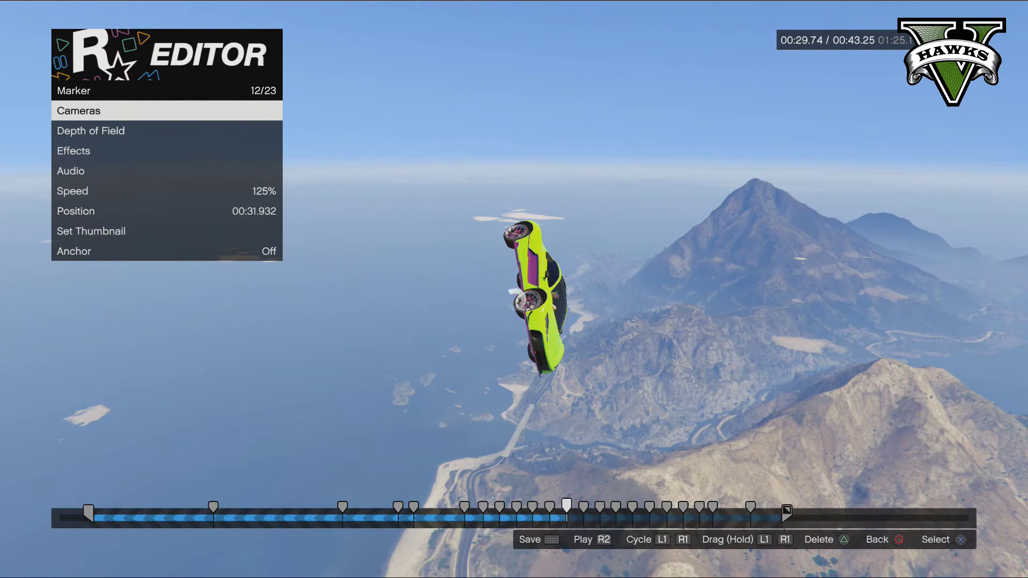
key("Right")
key("Return")
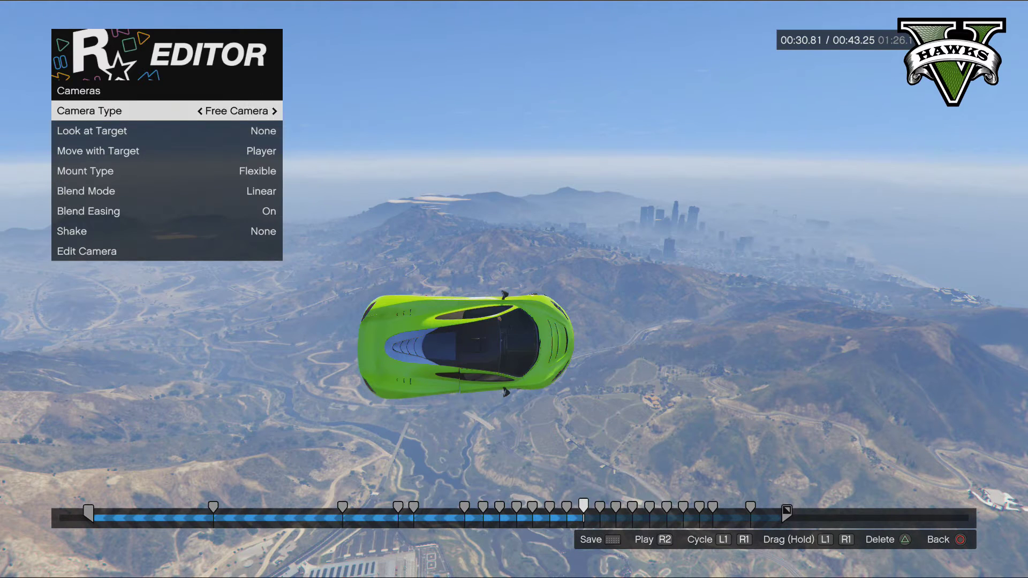
Step: Check the Blend Mode of the following markers up to the landing shot on the runway, and play that shot
key("Down")
key("Down")
key("Down")
key("Down")
key("Right")
key("Right")
key("Right")
key("Right")
key("Right")
key("Right")
key("Right")
key("Right")
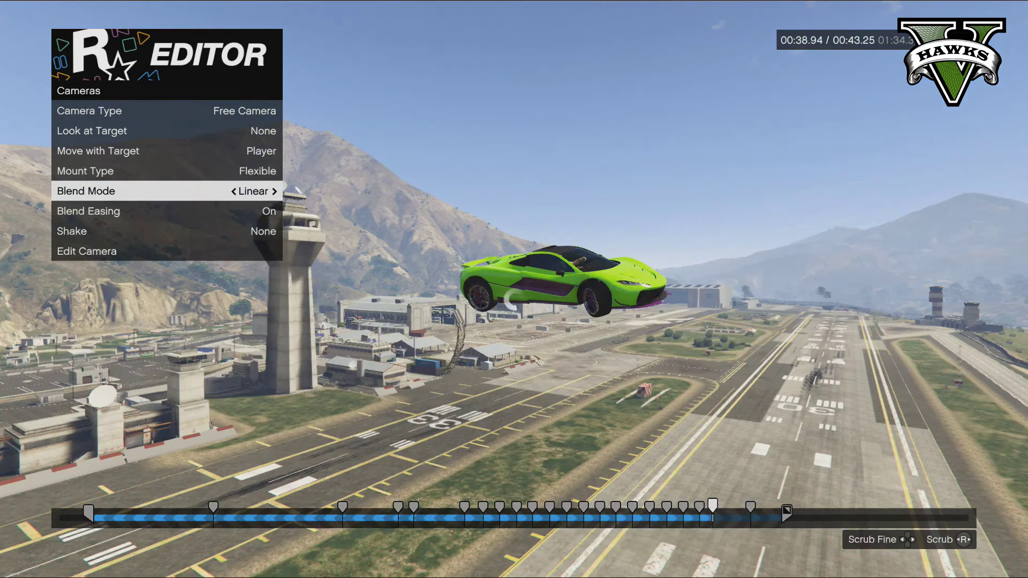
key("Right")
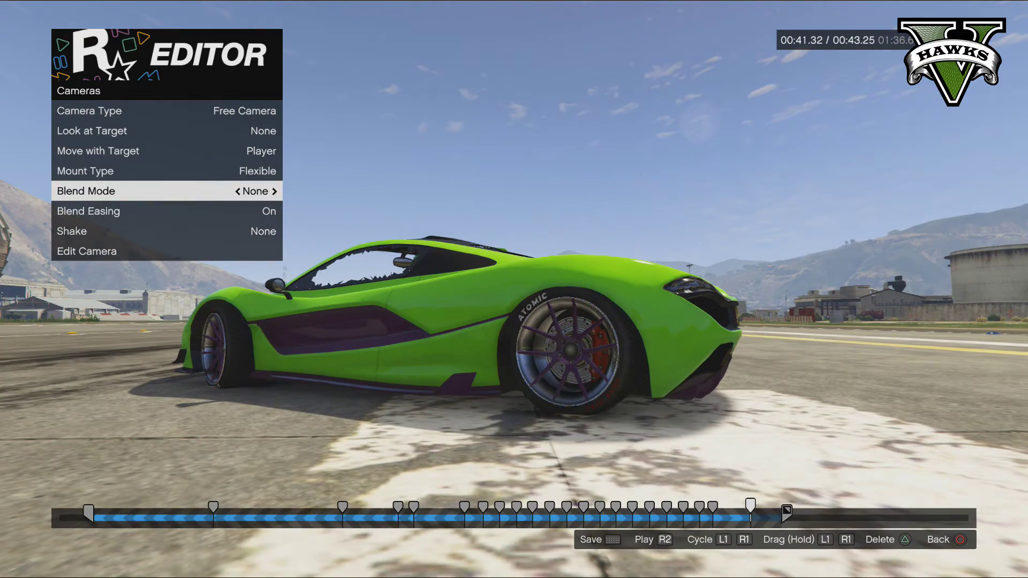
key("space")
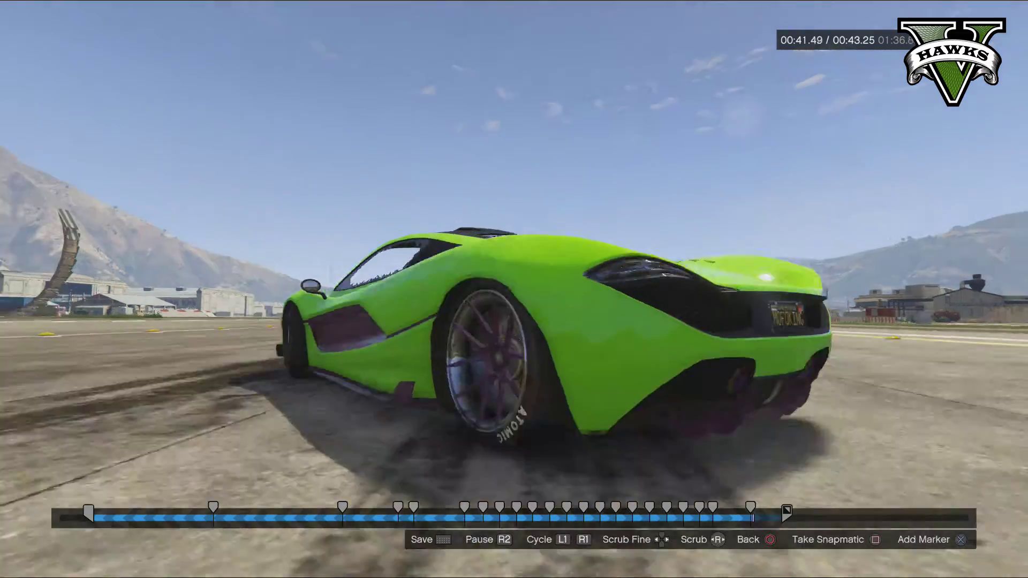